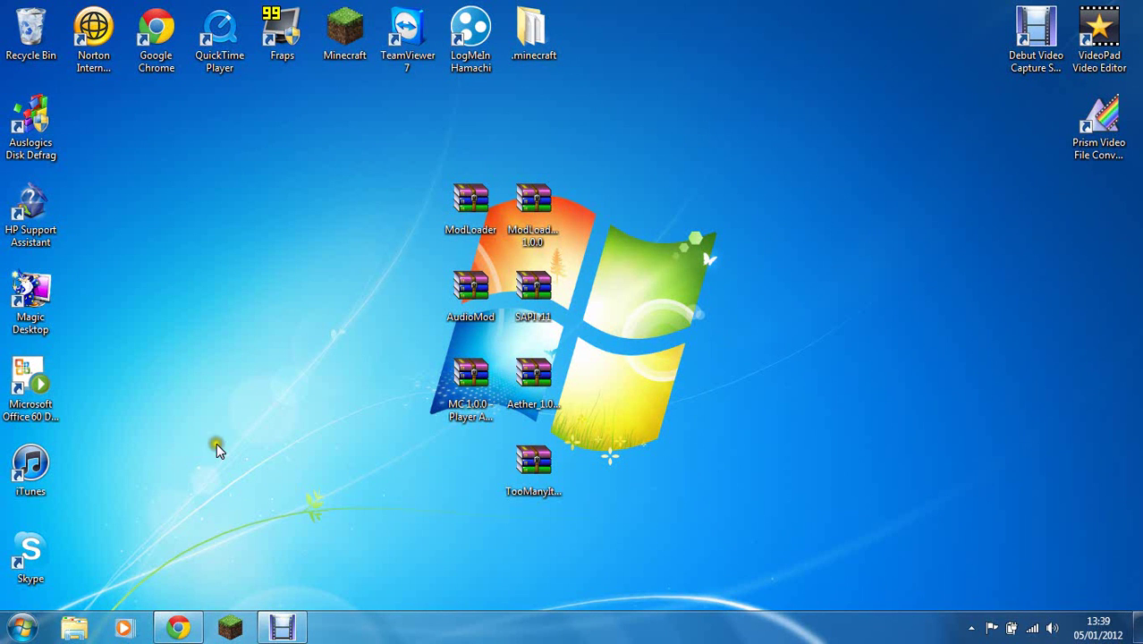
Show the Aether mod's forum page in Chrome, then minimise the browser.
left_click(181, 630)
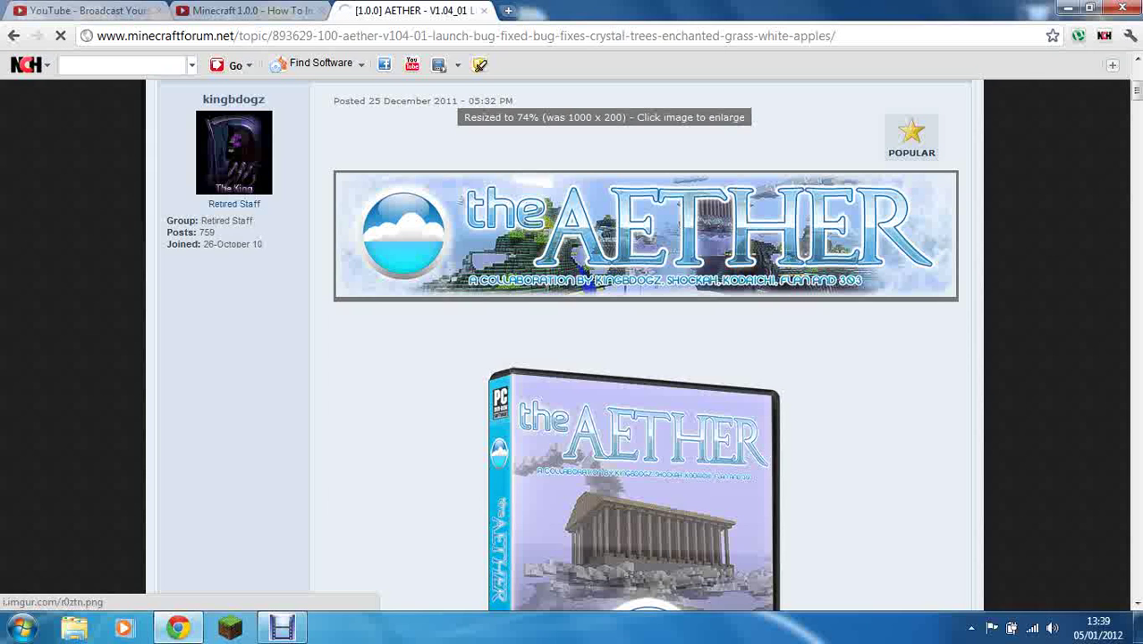
left_click(1066, 8)
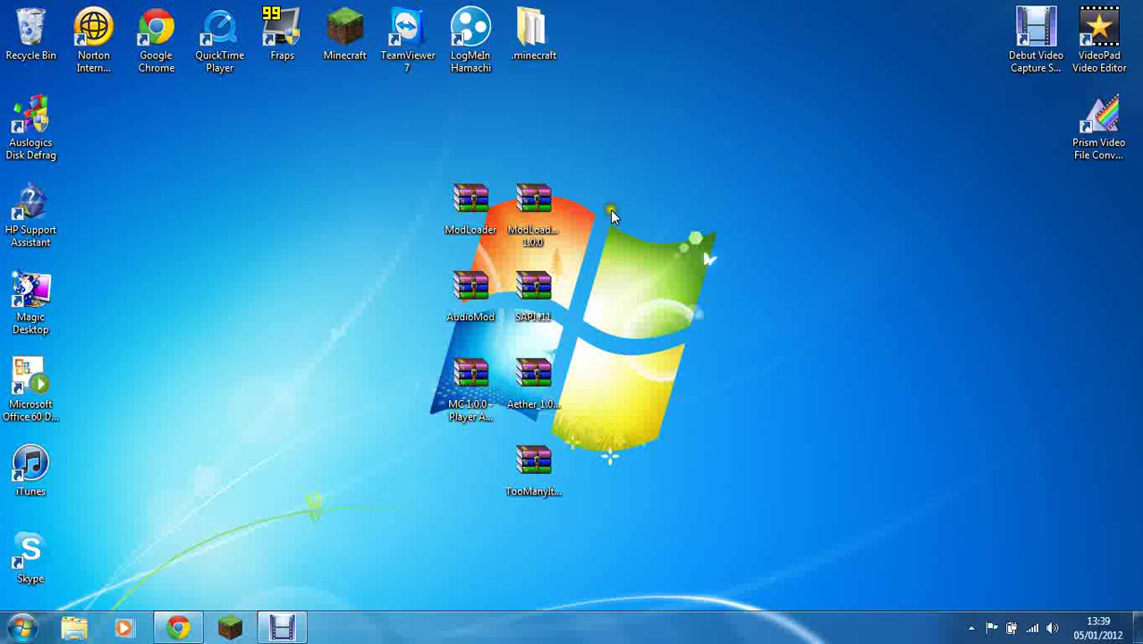
Move the TooManyItems archive on the desktop into the same column as ModLoader and AudioMod, below the other archives.
left_click_drag(350, 131, 609, 424)
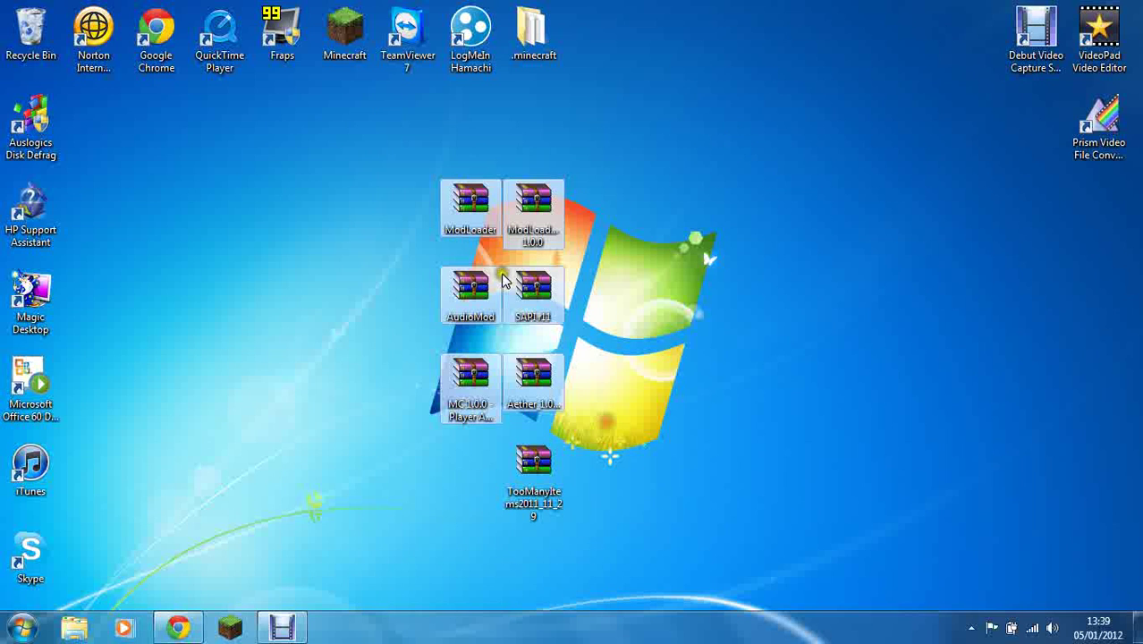
left_click_drag(529, 289, 516, 320)
left_click_drag(534, 461, 474, 458)
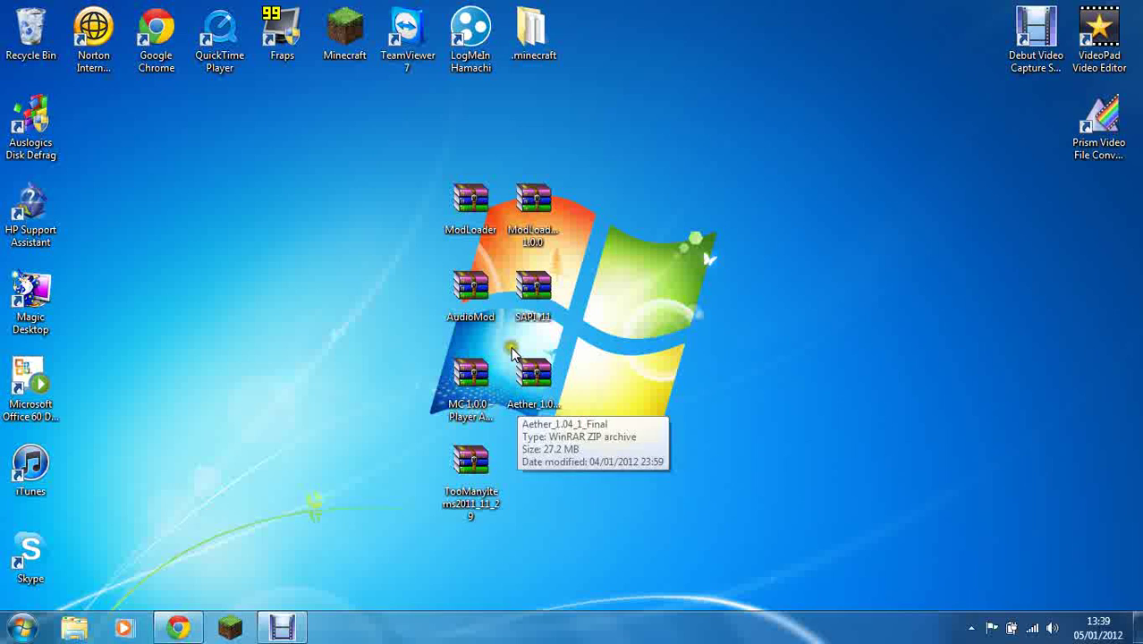
left_click_drag(610, 167, 398, 548)
left_click(654, 275)
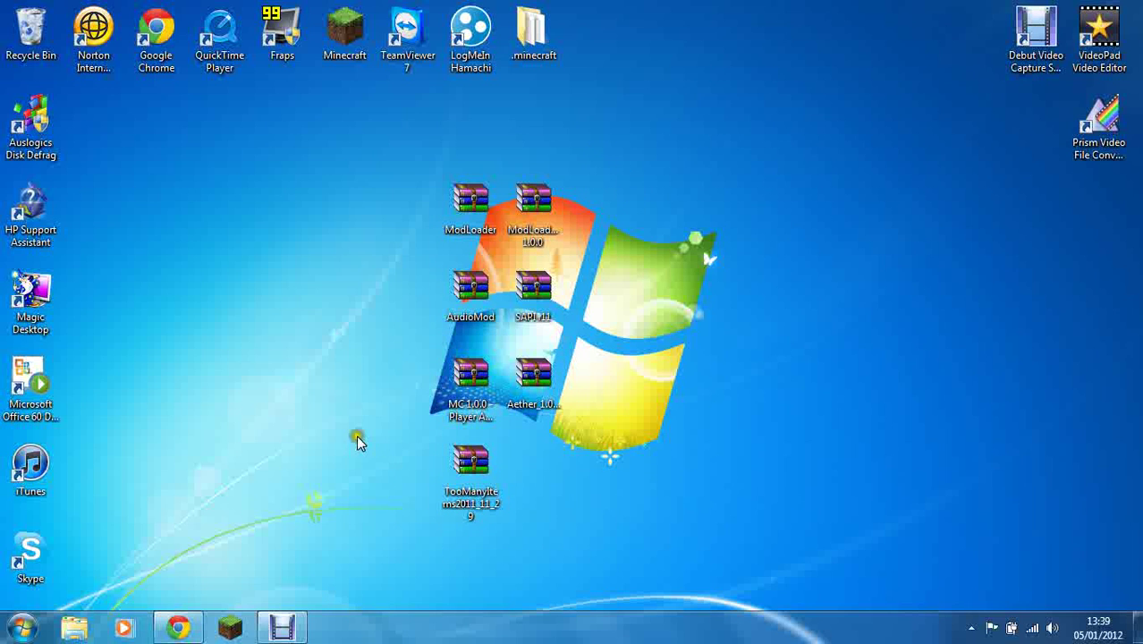
Open the %appdata% Roaming folder and go into the bin folder inside .minecraft.
left_click(19, 629)
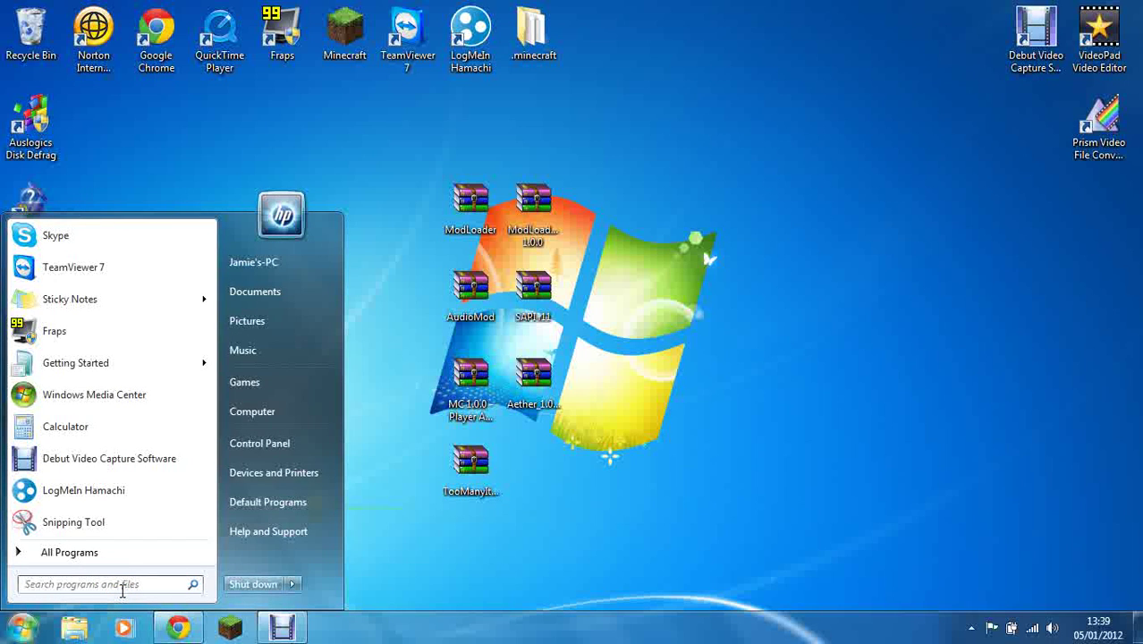
type("%appdata")
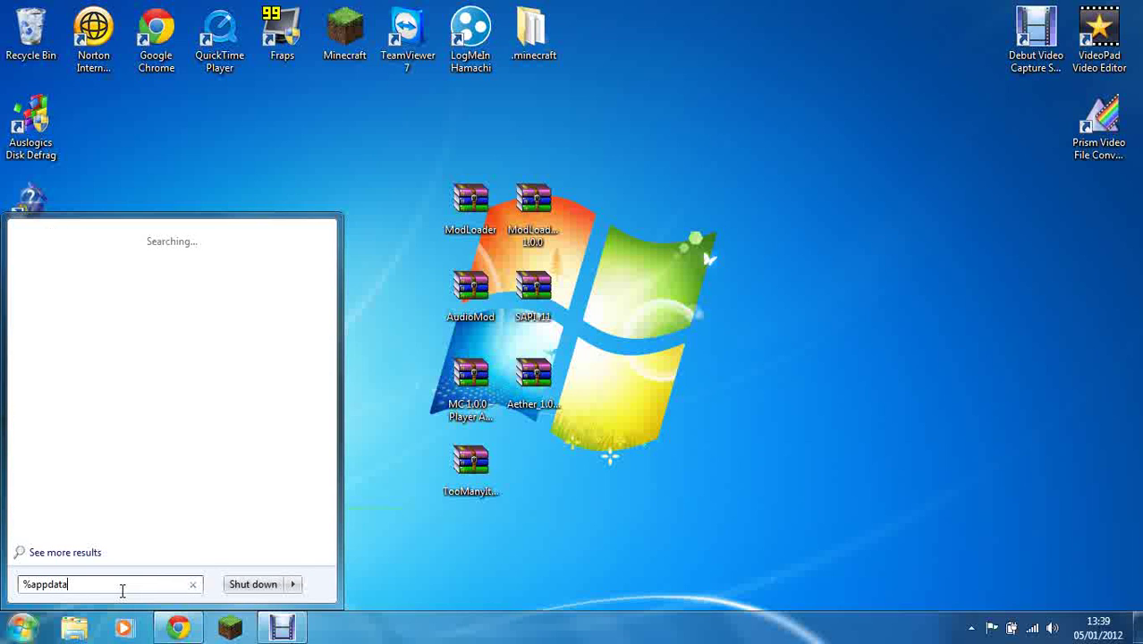
key("Return")
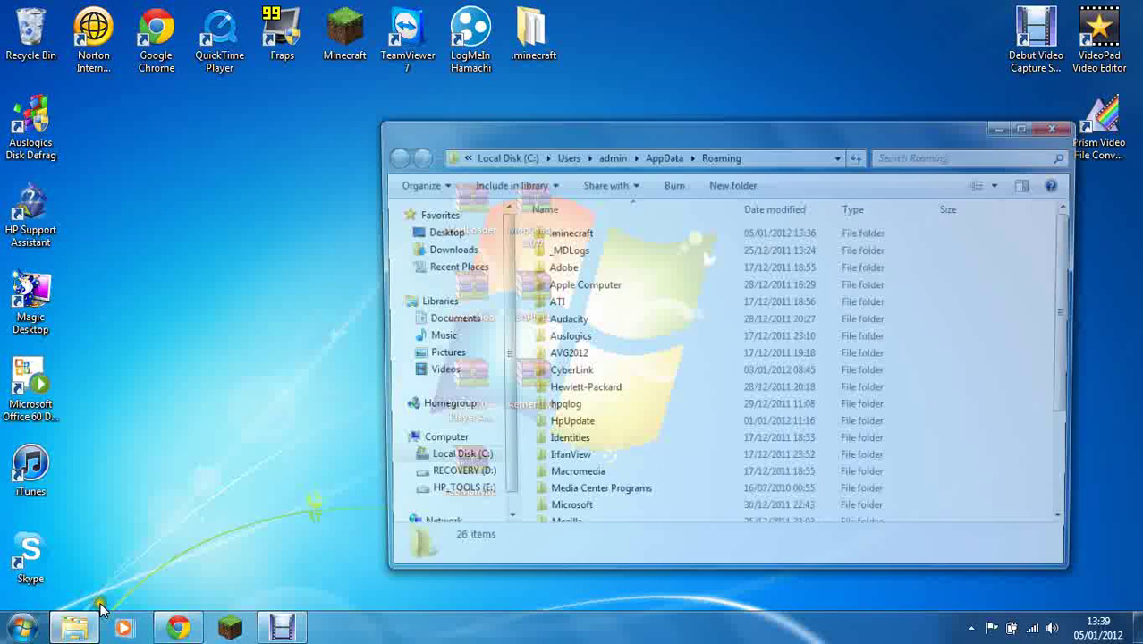
left_click(20, 629)
left_click(59, 582)
left_click(25, 628)
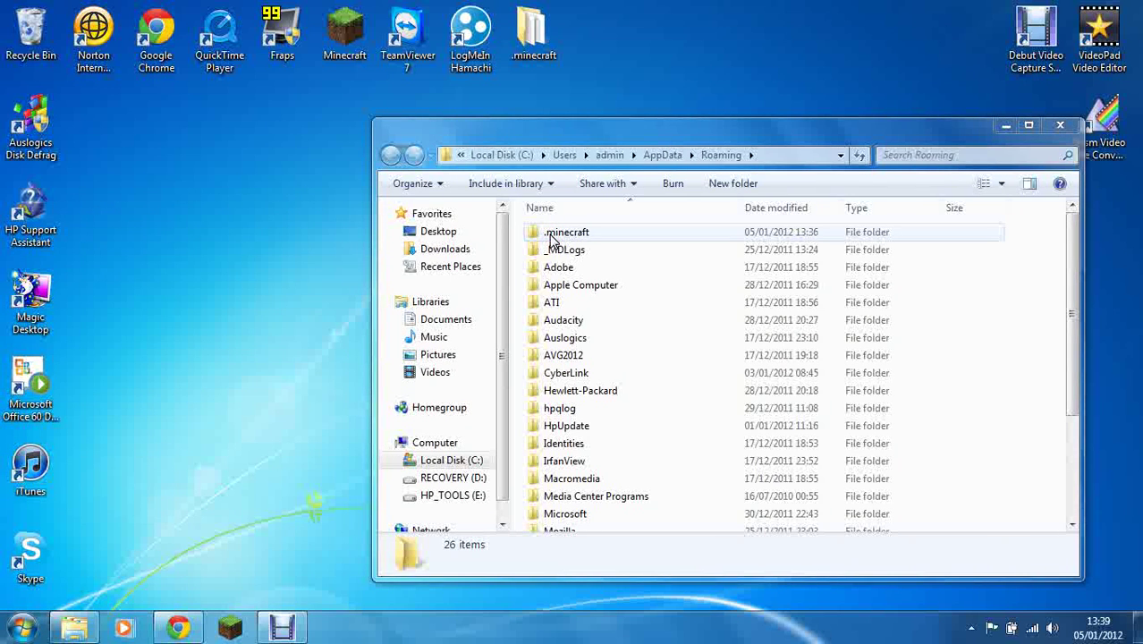
double_click(551, 240)
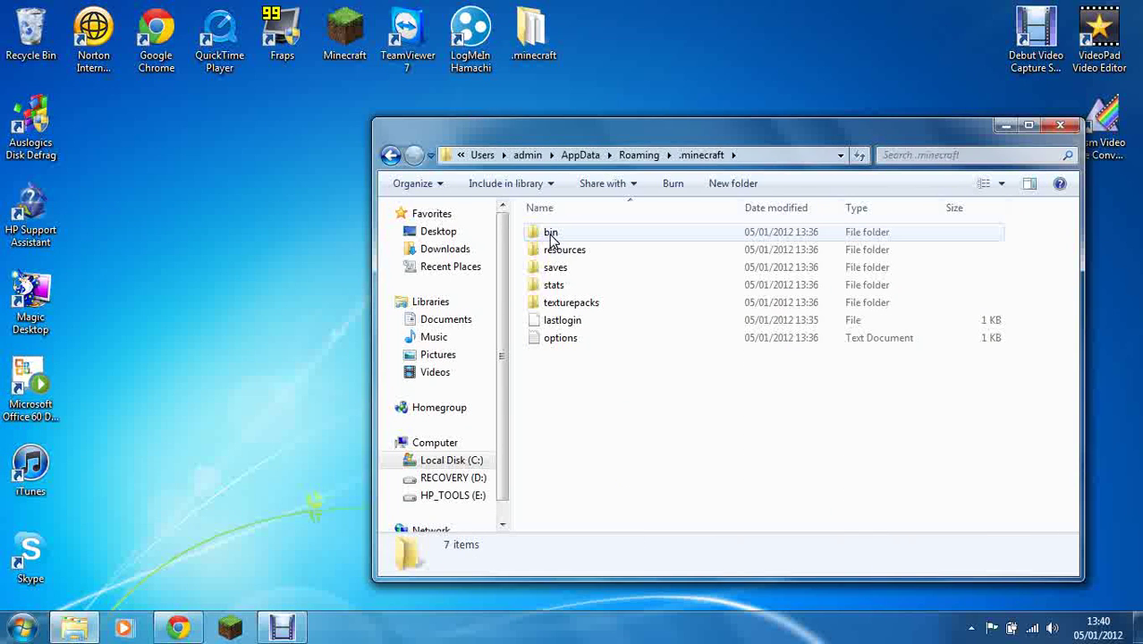
double_click(551, 234)
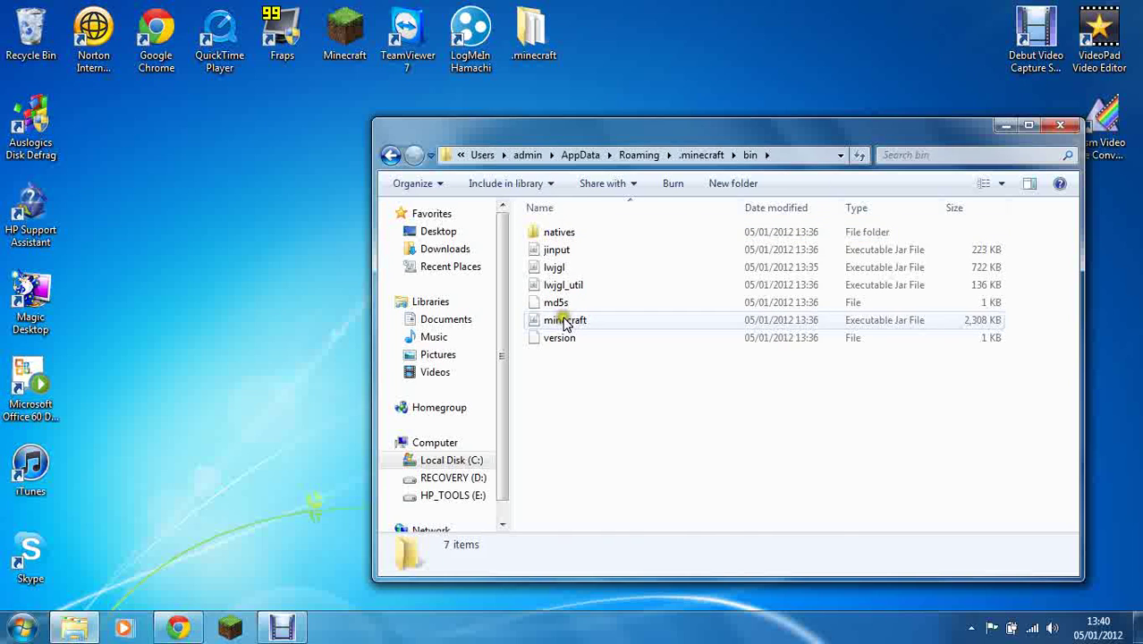
Open the minecraft jar with WinRAR, close the bin folder window and snap the archive to the right half of the screen.
double_click(566, 320)
right_click(565, 320)
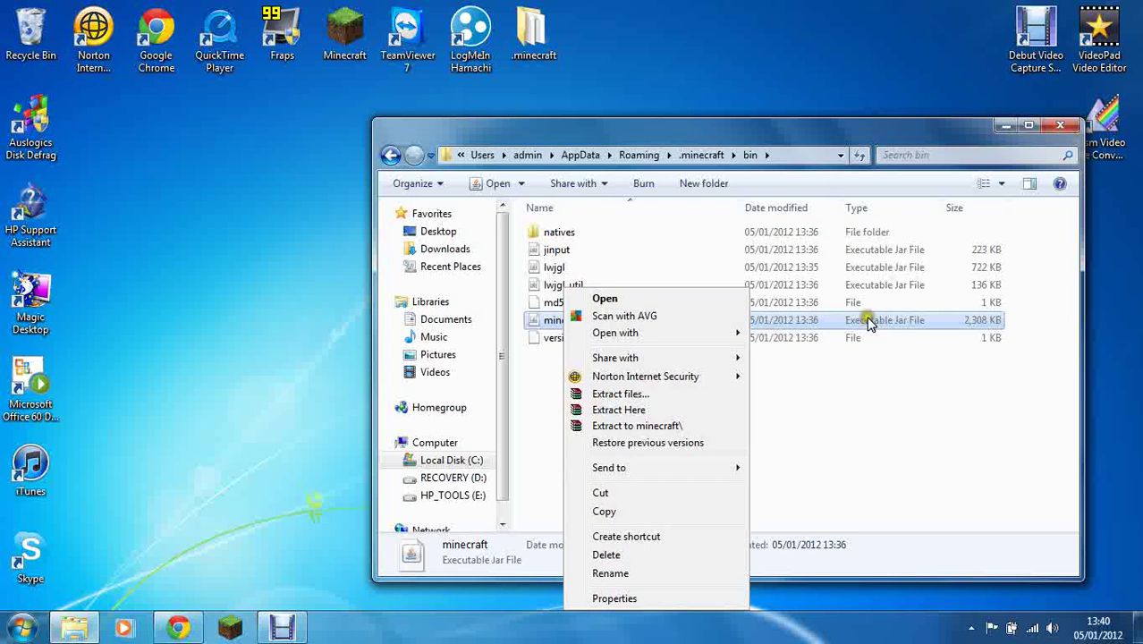
mouse_move(705, 338)
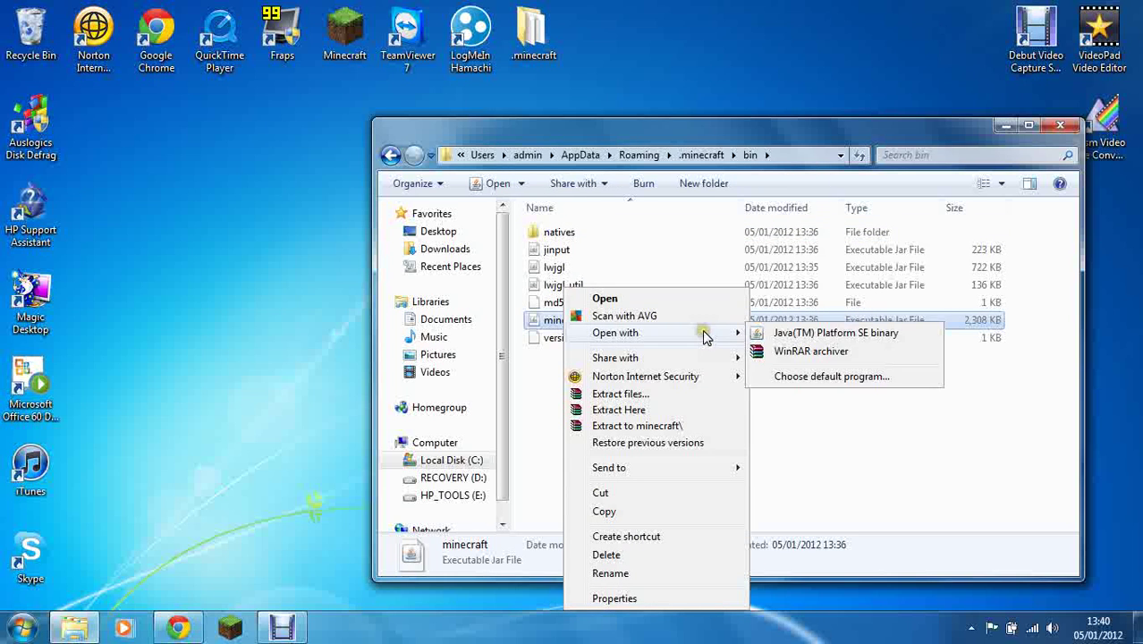
left_click(798, 354)
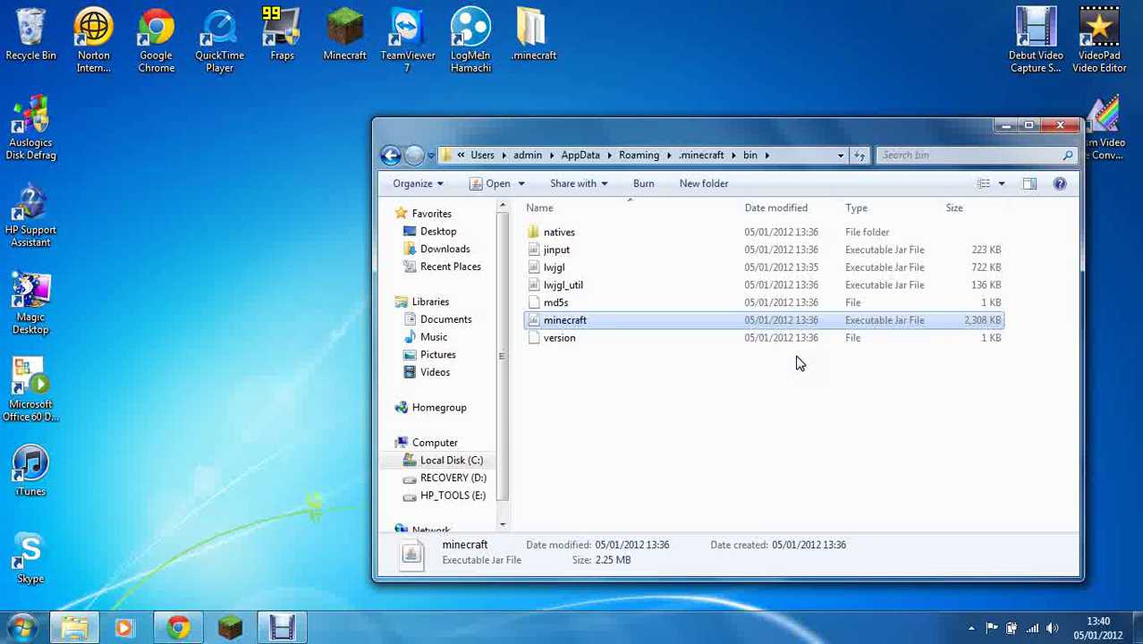
left_click(446, 127)
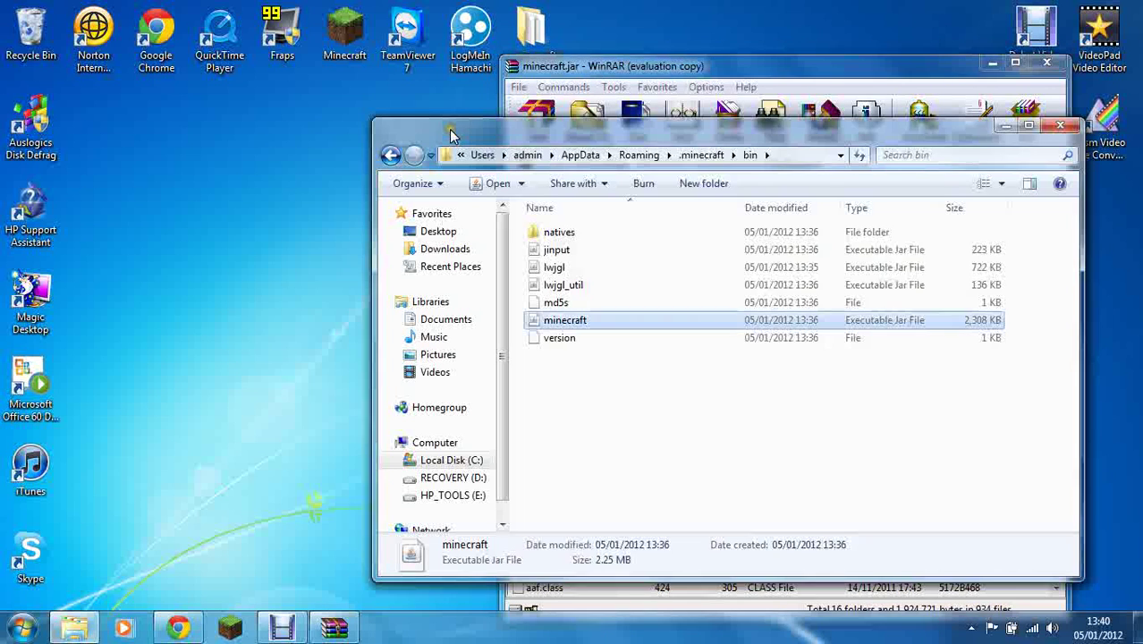
left_click(1059, 127)
left_click_drag(805, 76, 1142, 53)
Delete the META-INF folder from minecraft.jar.
left_click(614, 311)
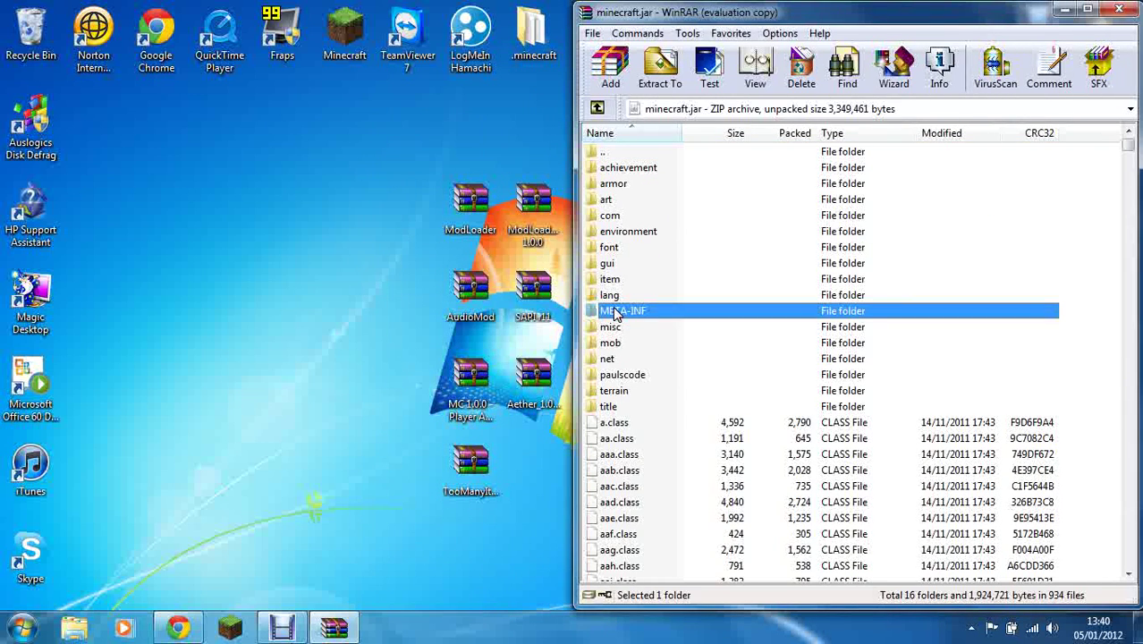
key("Delete")
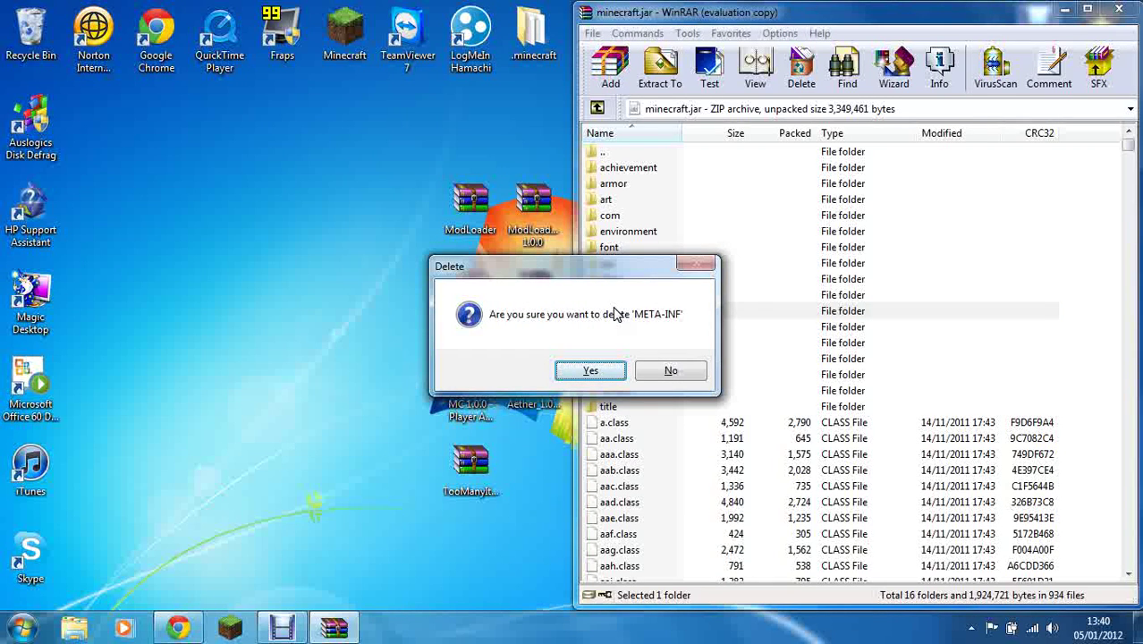
key("Return")
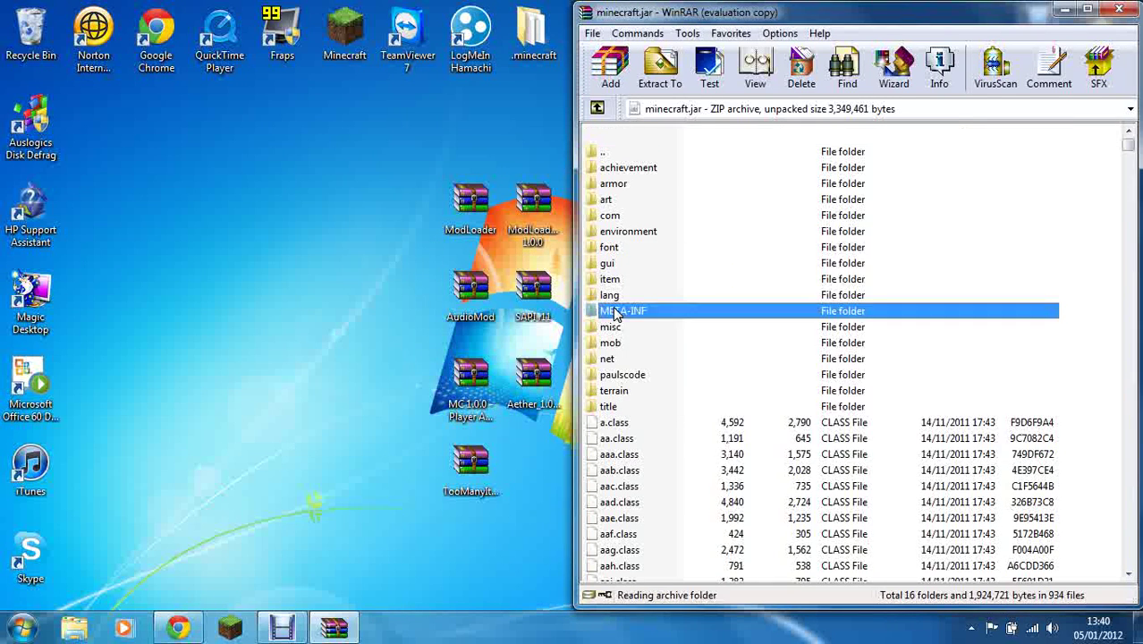
Add all class files from ModLoader.zip to minecraft.jar, then close the ModLoader archive.
left_click(250, 256)
left_click(472, 199)
double_click(473, 202)
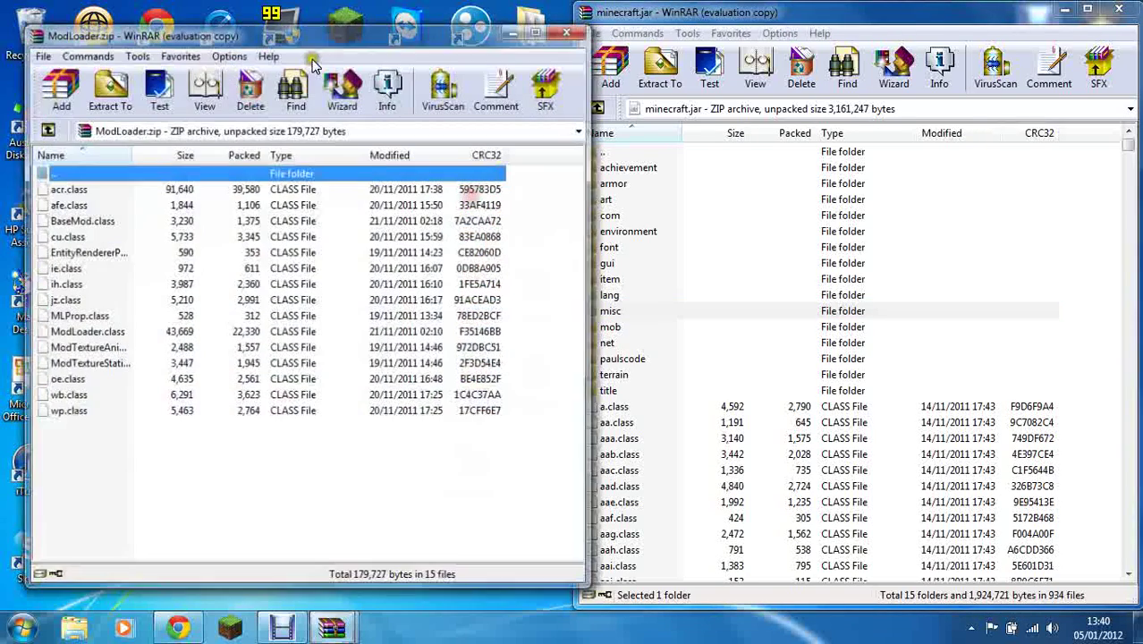
left_click_drag(68, 457, 762, 506)
left_click(857, 451)
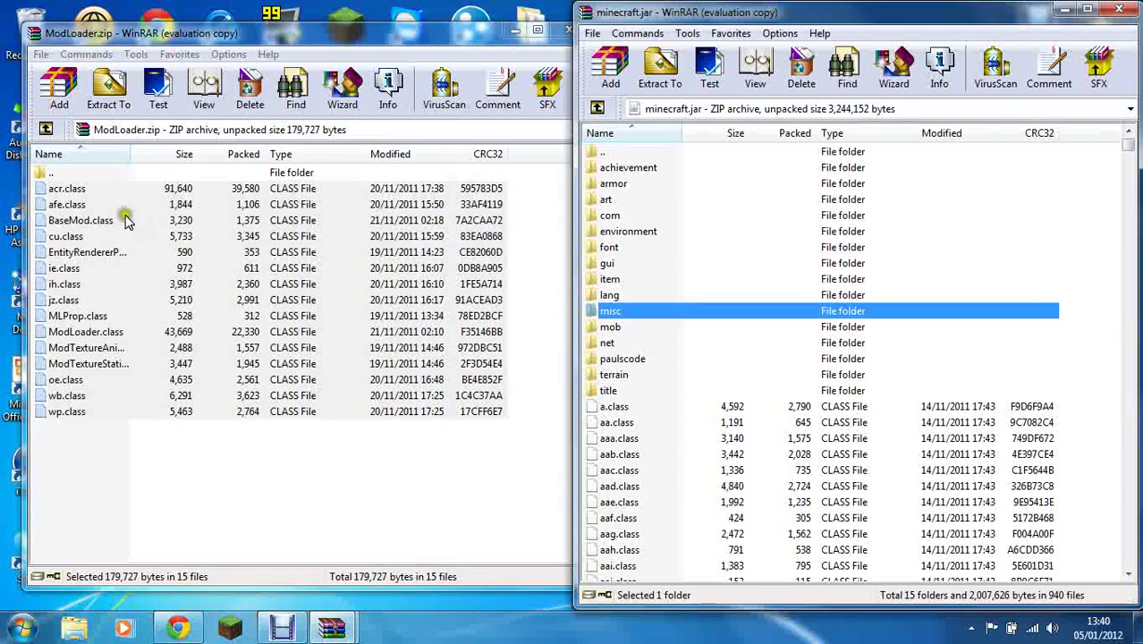
left_click(63, 173)
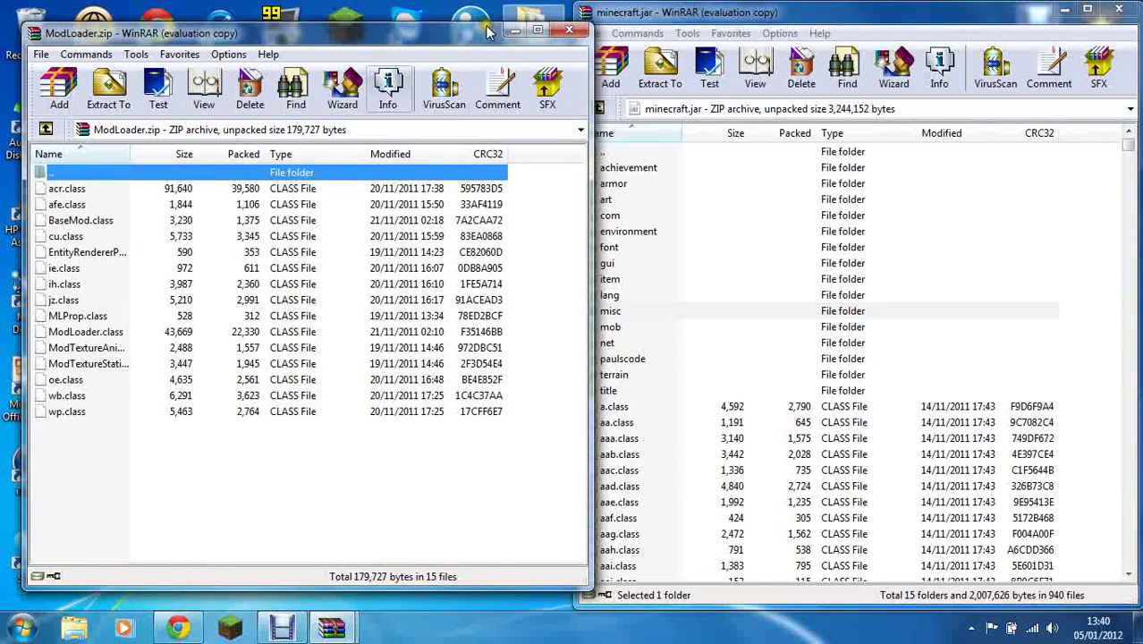
left_click(569, 30)
Add all class files from ModLoaderMp 1.0.0.zip to minecraft.jar and close that mod archive.
double_click(536, 204)
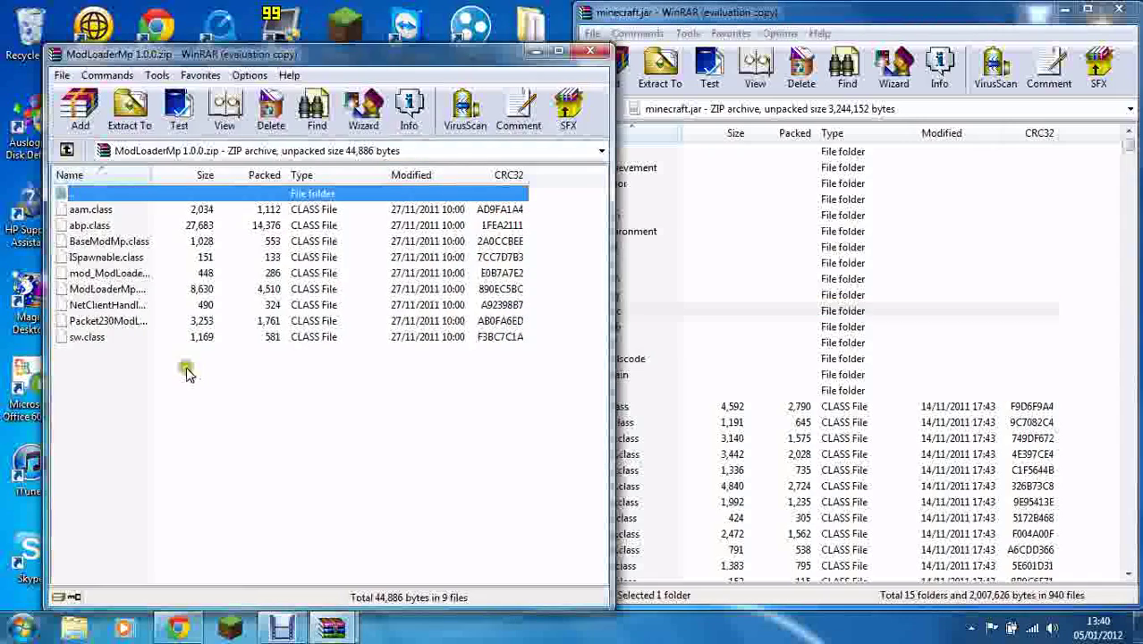
left_click_drag(88, 386, 702, 449)
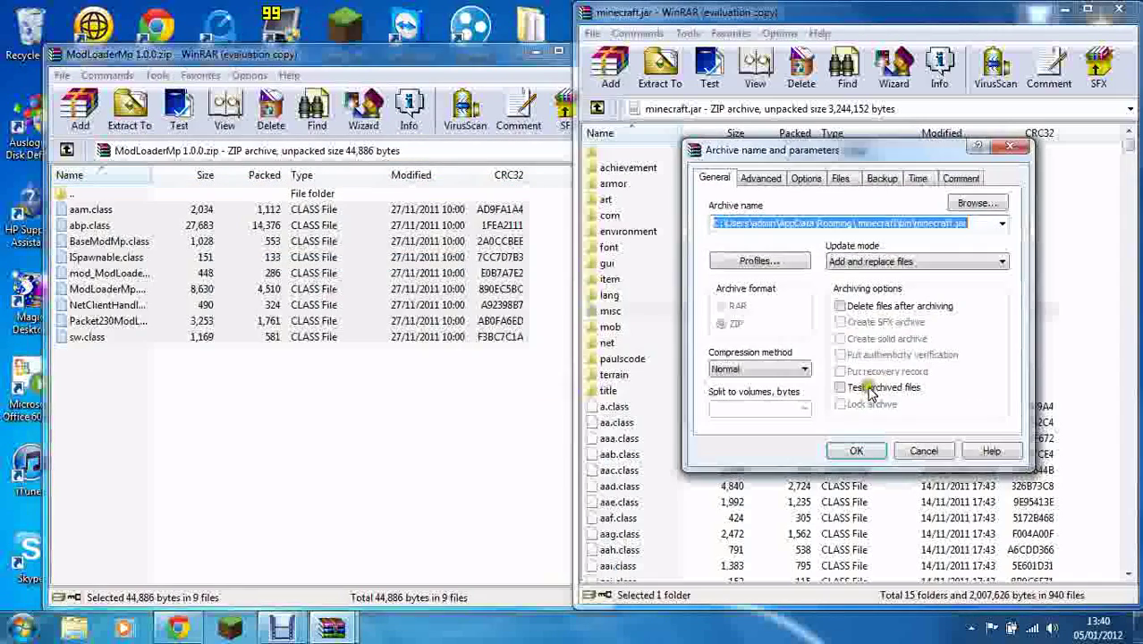
left_click(858, 450)
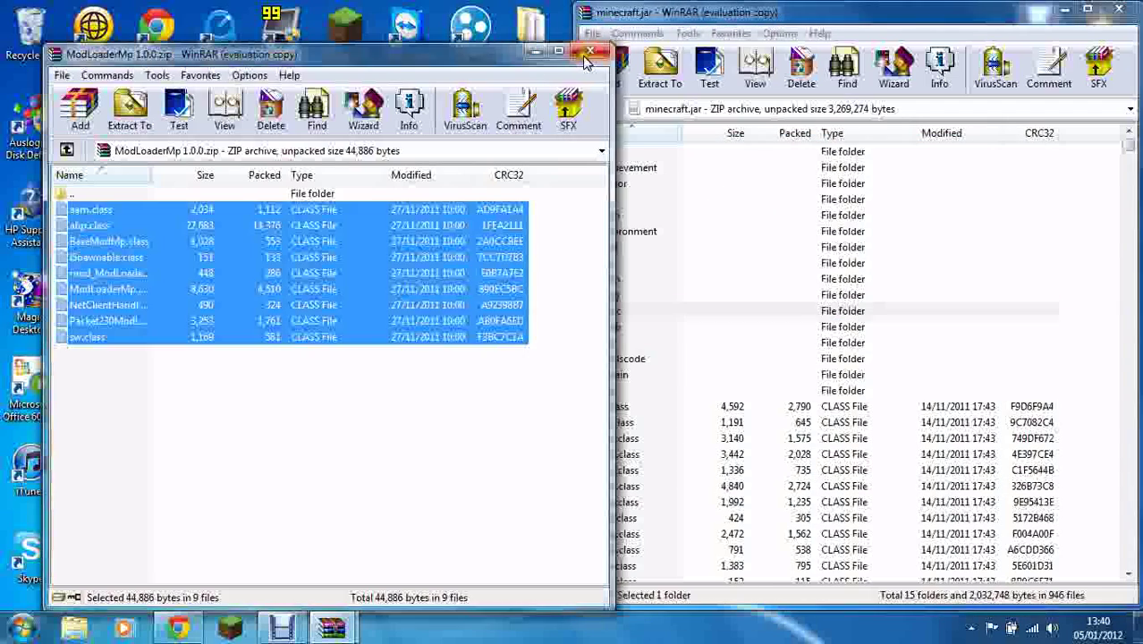
left_click(559, 51)
Add the ibxm and paulscode folders and ahm.class from AudioMod.zip to minecraft.jar, then close AudioMod.zip.
double_click(465, 285)
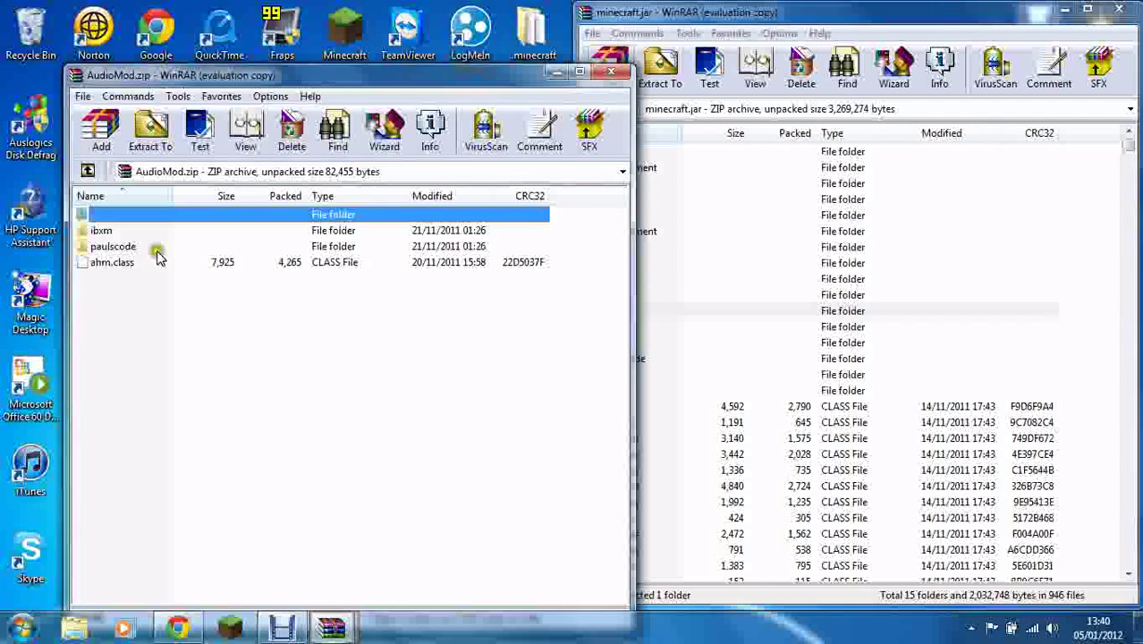
left_click_drag(120, 279, 691, 474)
left_click(859, 449)
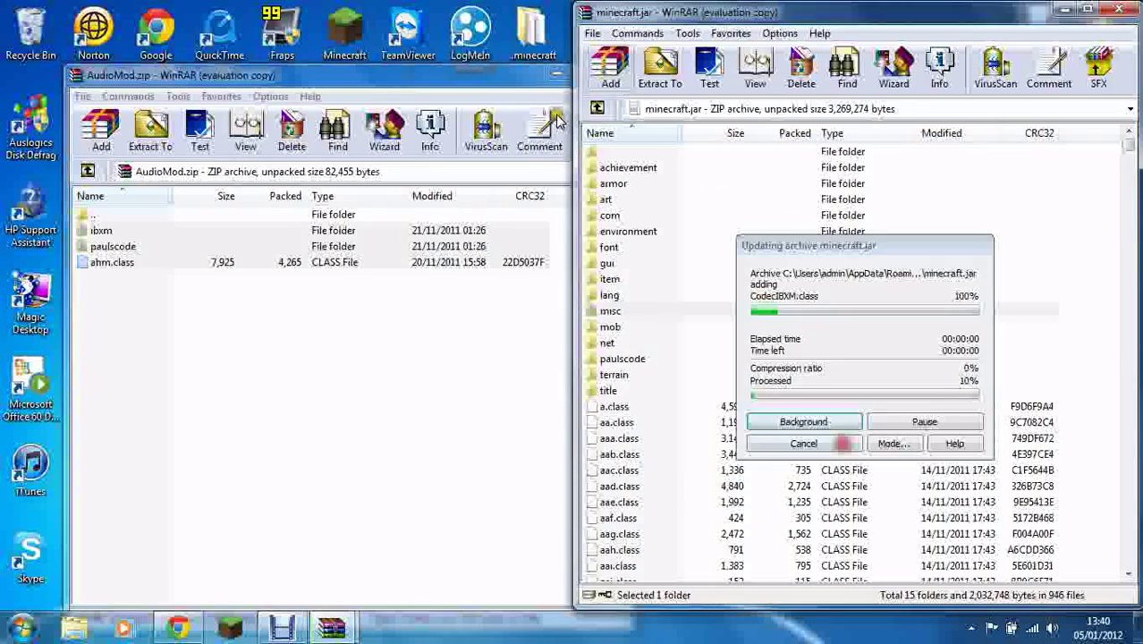
left_click(491, 81)
left_click(588, 70)
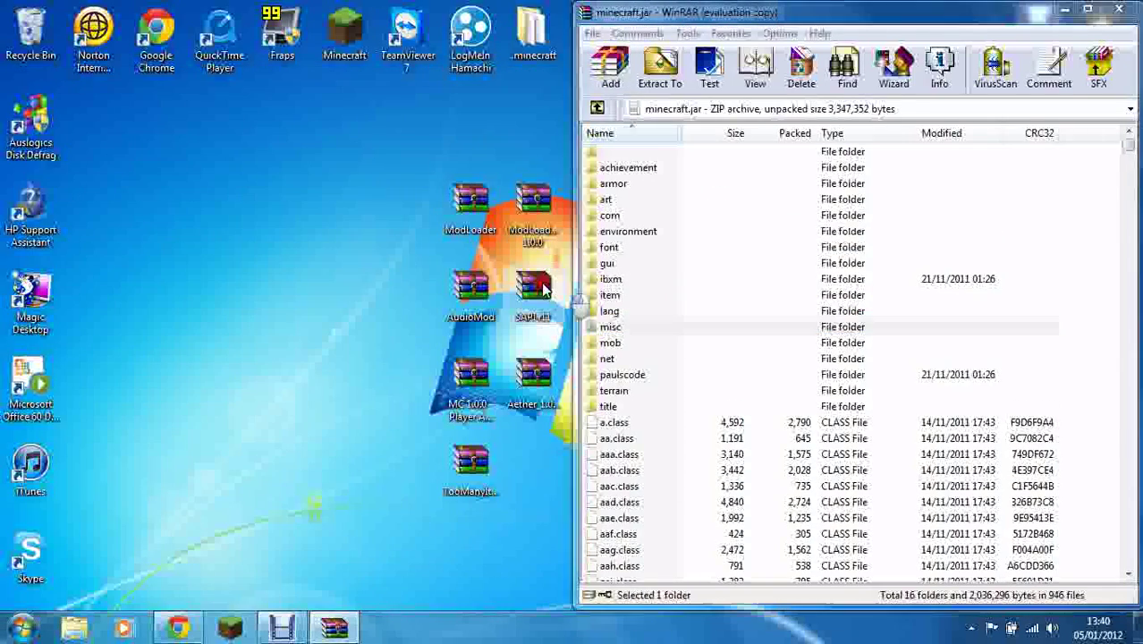
Add all class files from the bin folder of SAPI r11.zip to minecraft.jar, with the two archives side by side.
double_click(544, 288)
left_click_drag(164, 324, 172, 368)
left_click_drag(315, 402, 315, 402)
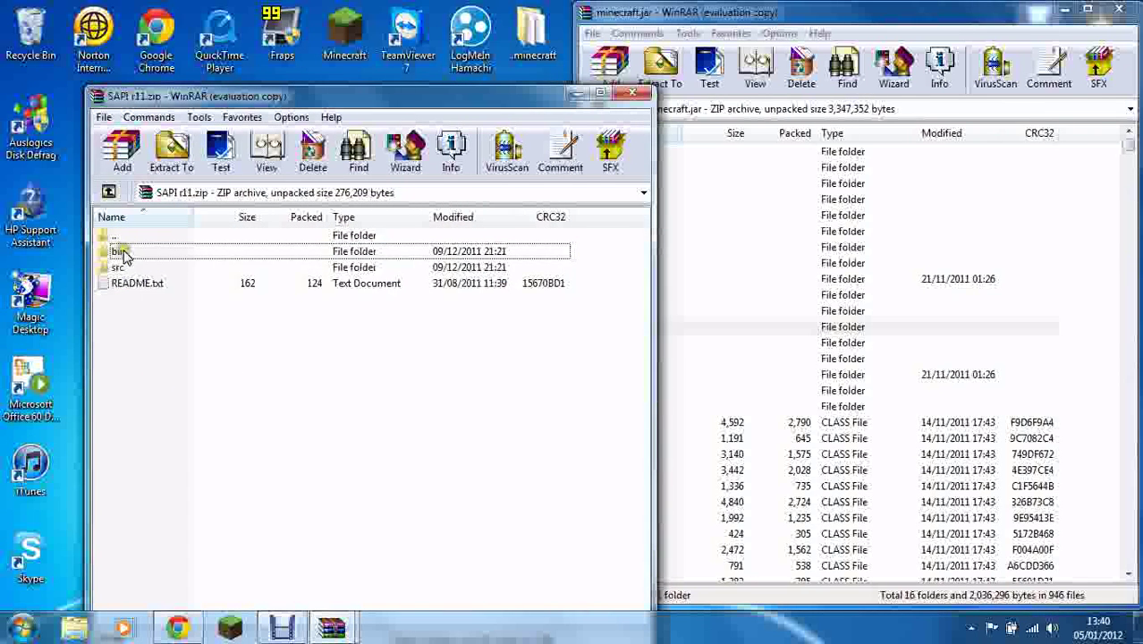
double_click(120, 252)
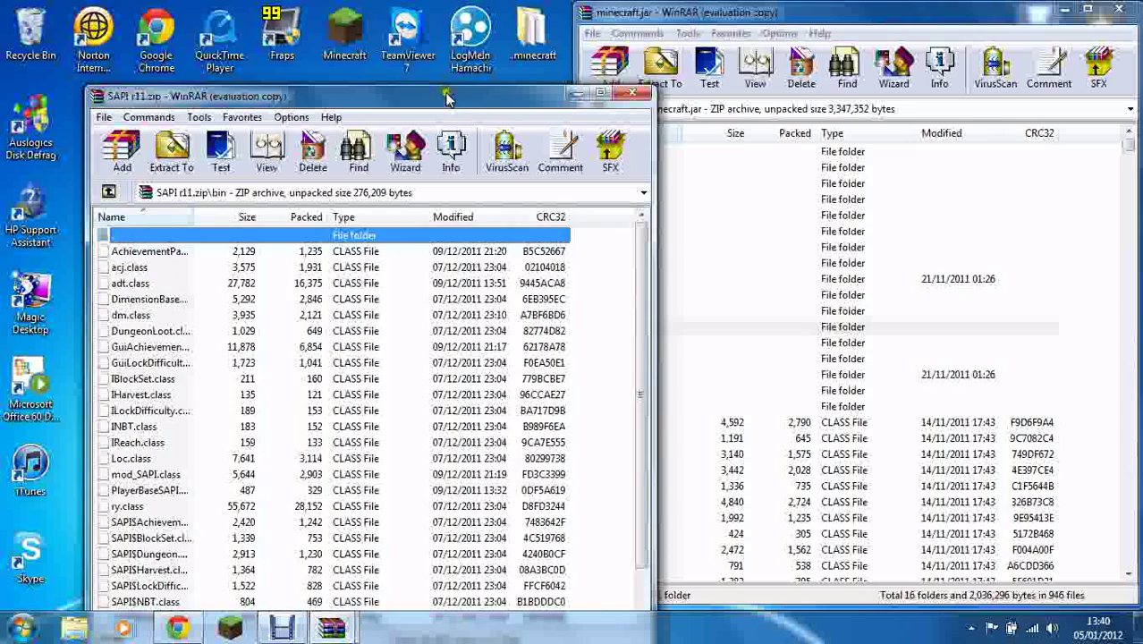
left_click_drag(448, 98, 0, 98)
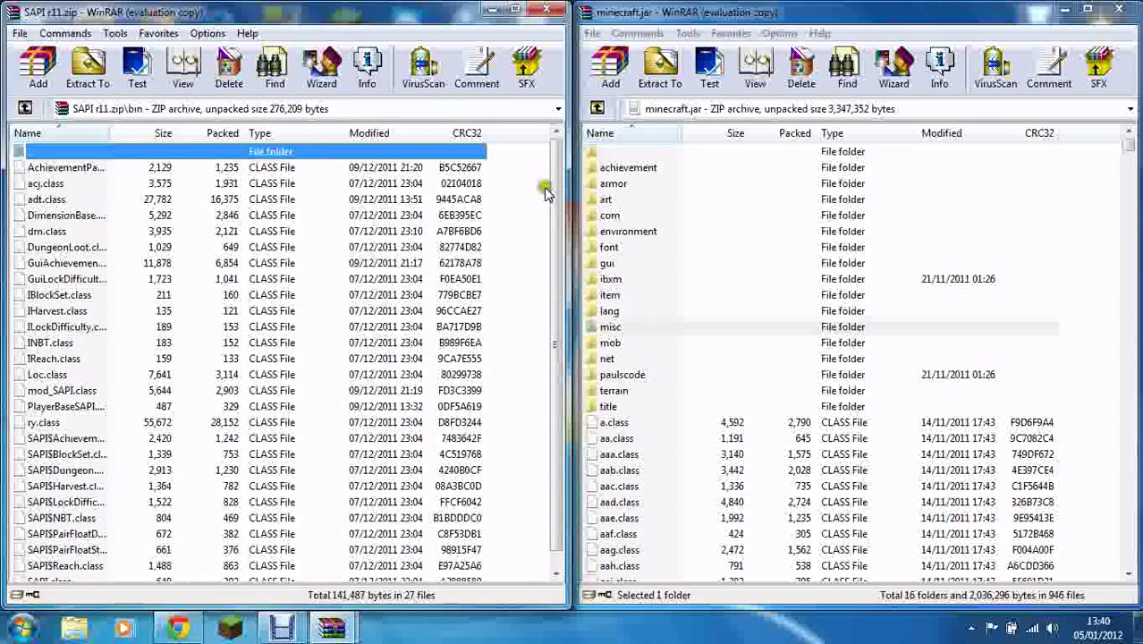
left_click(428, 185)
left_click_drag(516, 153, 149, 628)
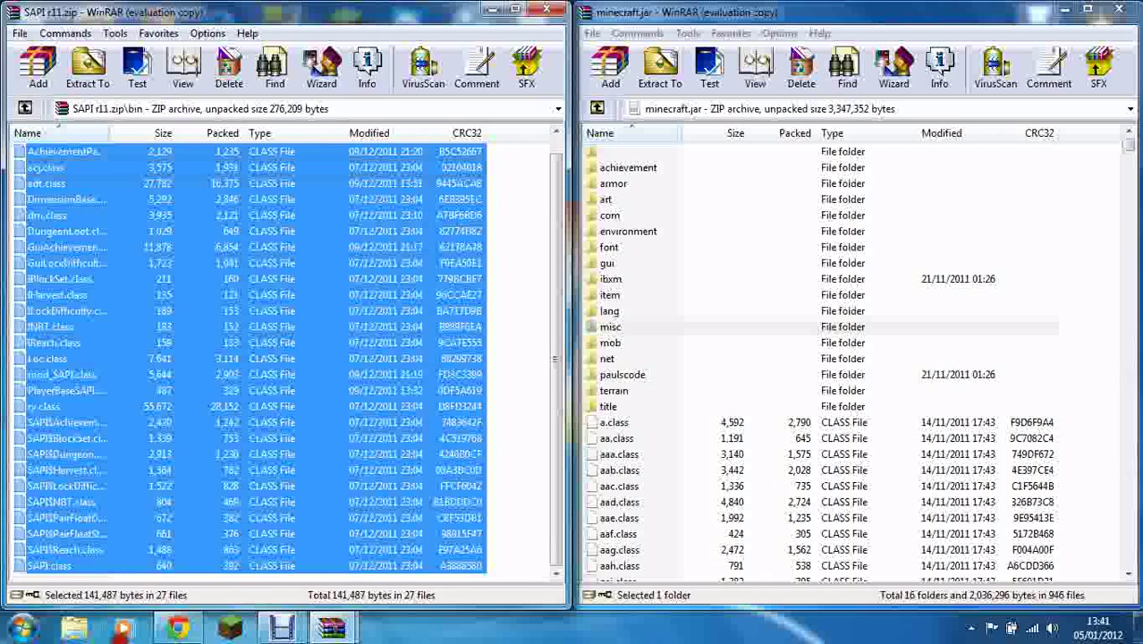
left_click_drag(47, 380, 694, 501)
left_click(873, 454)
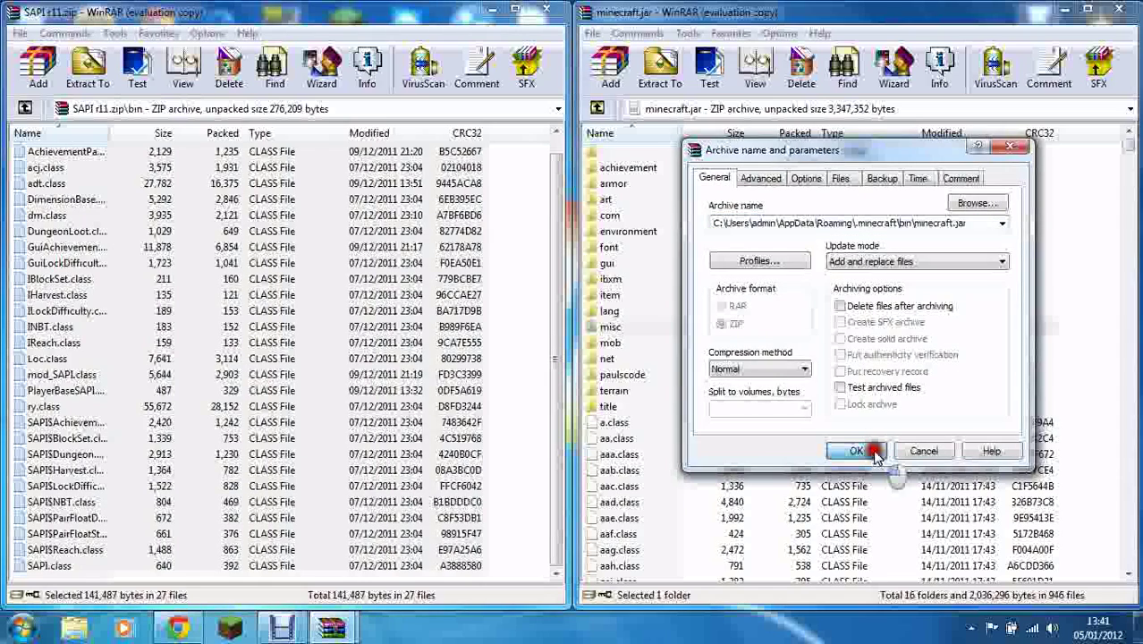
Look into the src folder of SAPI r11.zip and close that archive.
left_click(23, 106)
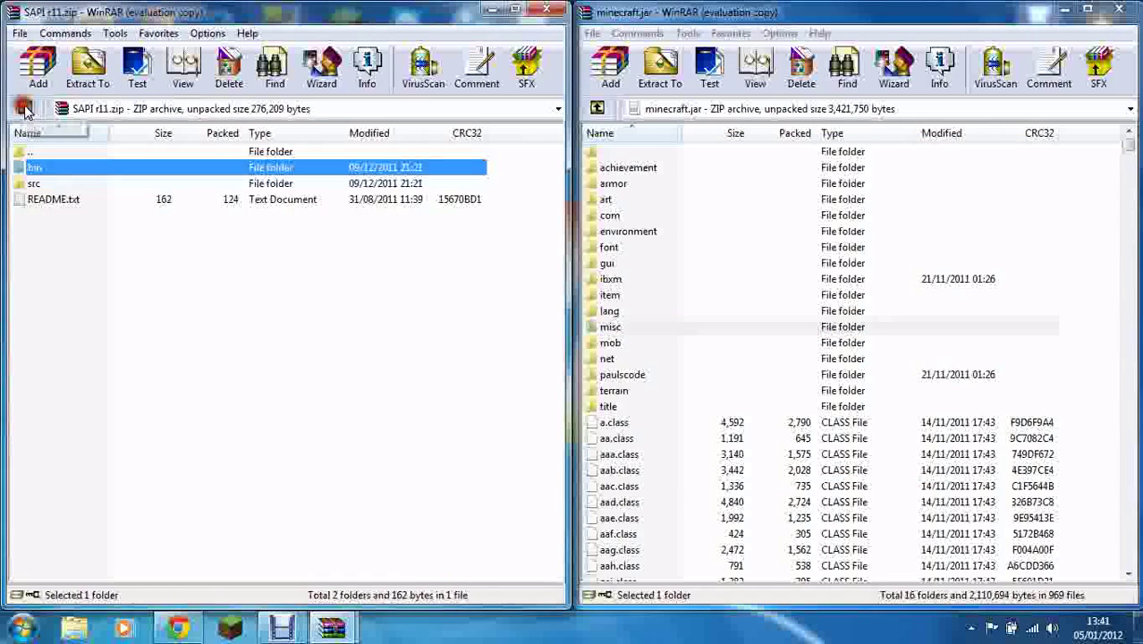
double_click(37, 184)
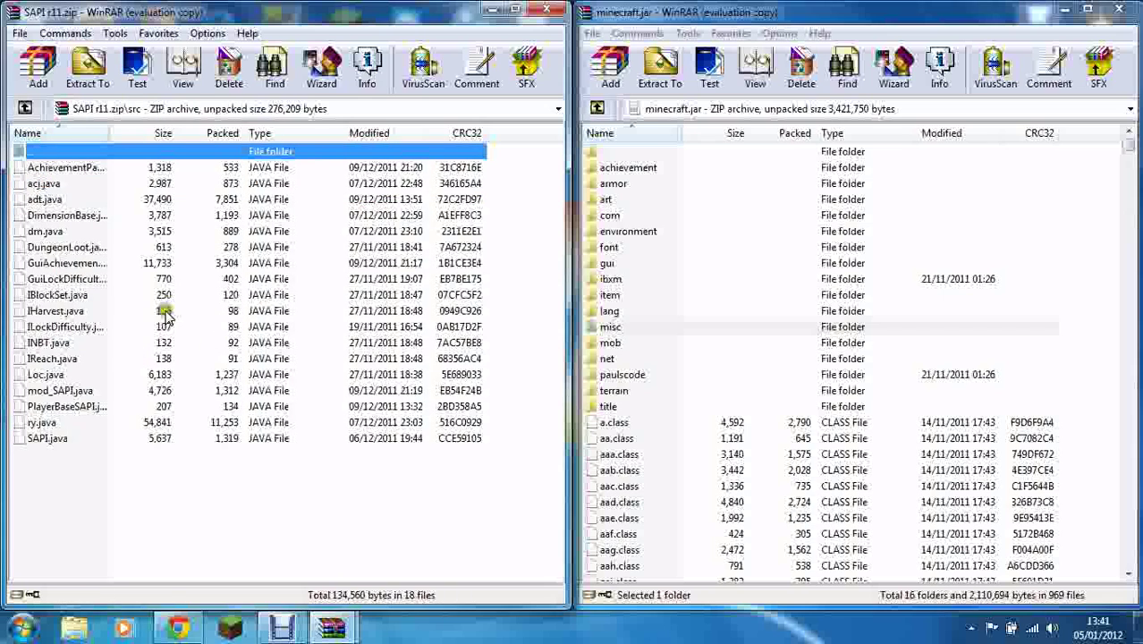
left_click(546, 9)
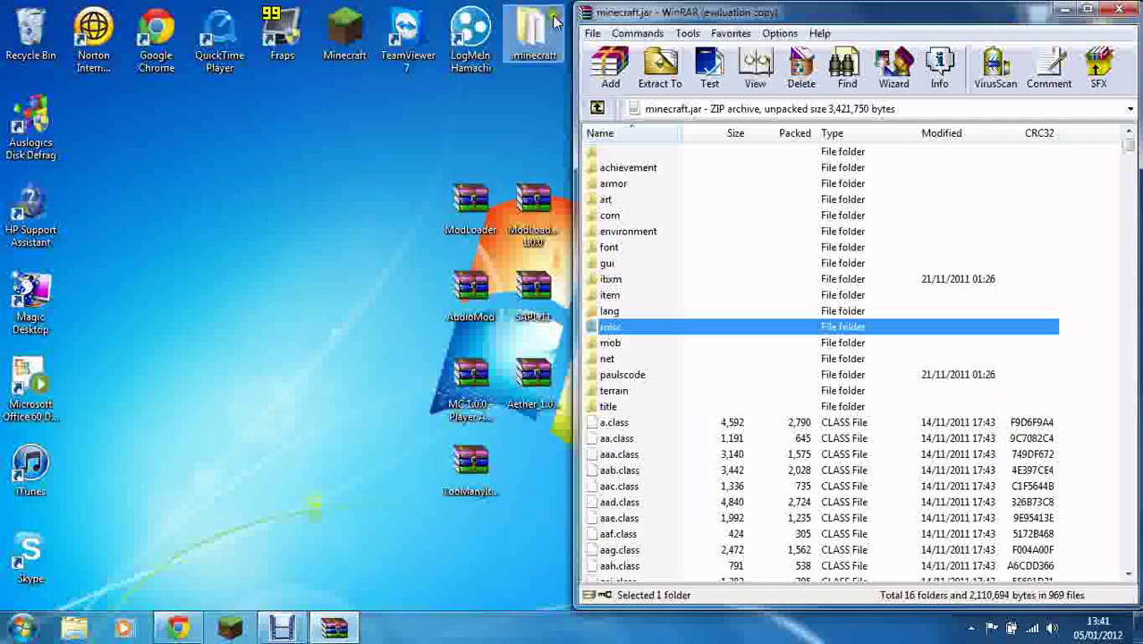
Add all class files from MC 1.0.0 - Player API client 1.5.zip to minecraft.jar and close that mod archive.
double_click(477, 370)
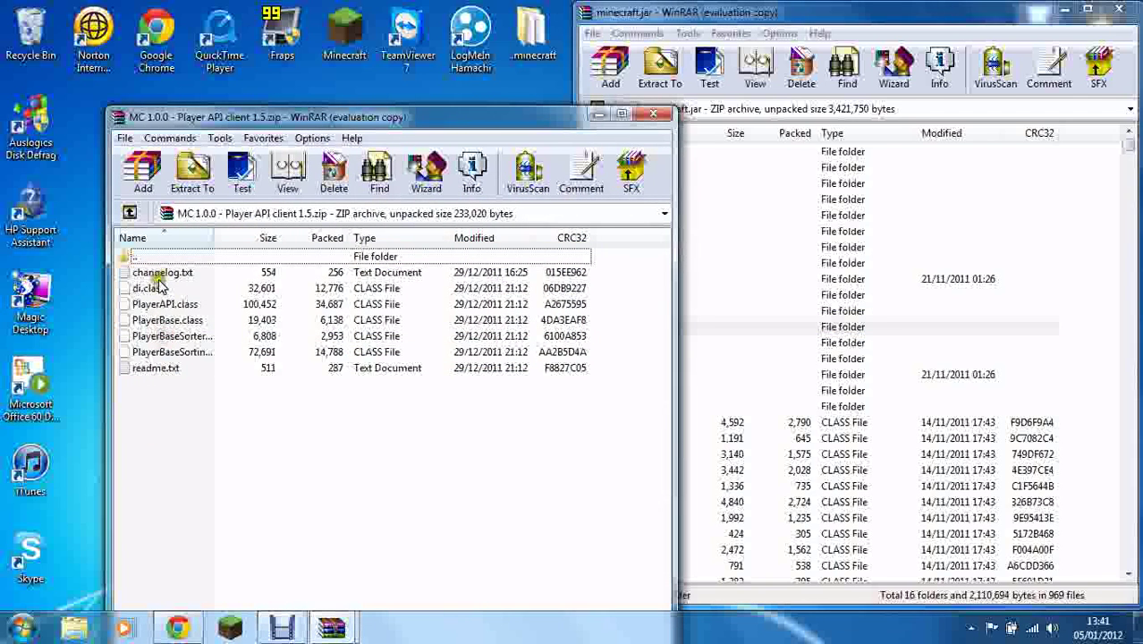
left_click_drag(159, 292, 792, 506)
left_click(859, 454)
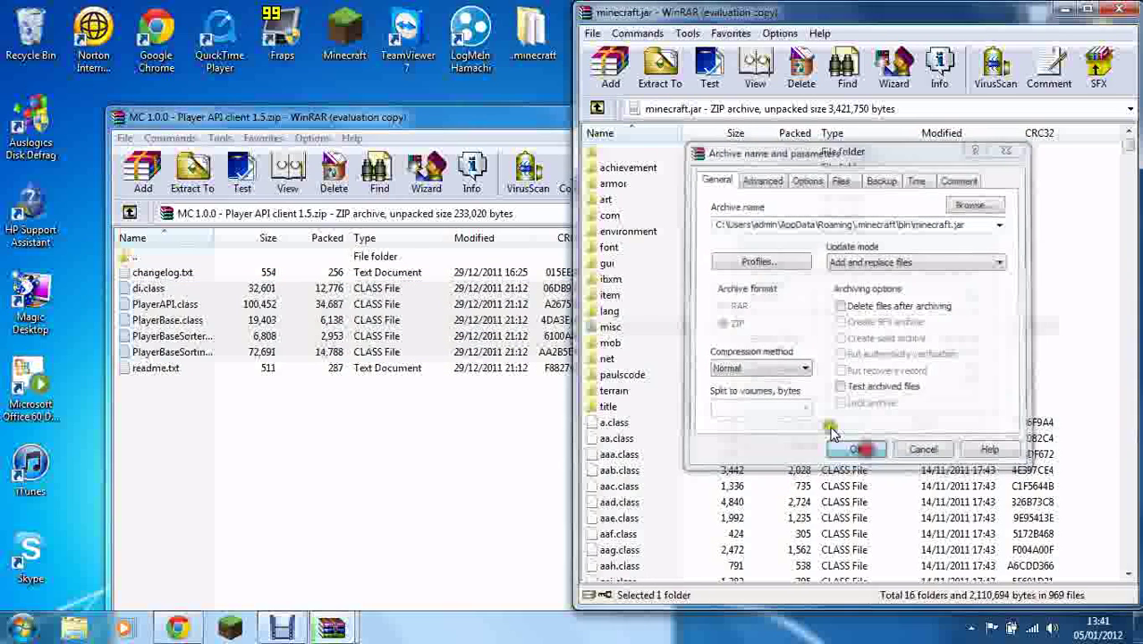
left_click(490, 118)
left_click(650, 117)
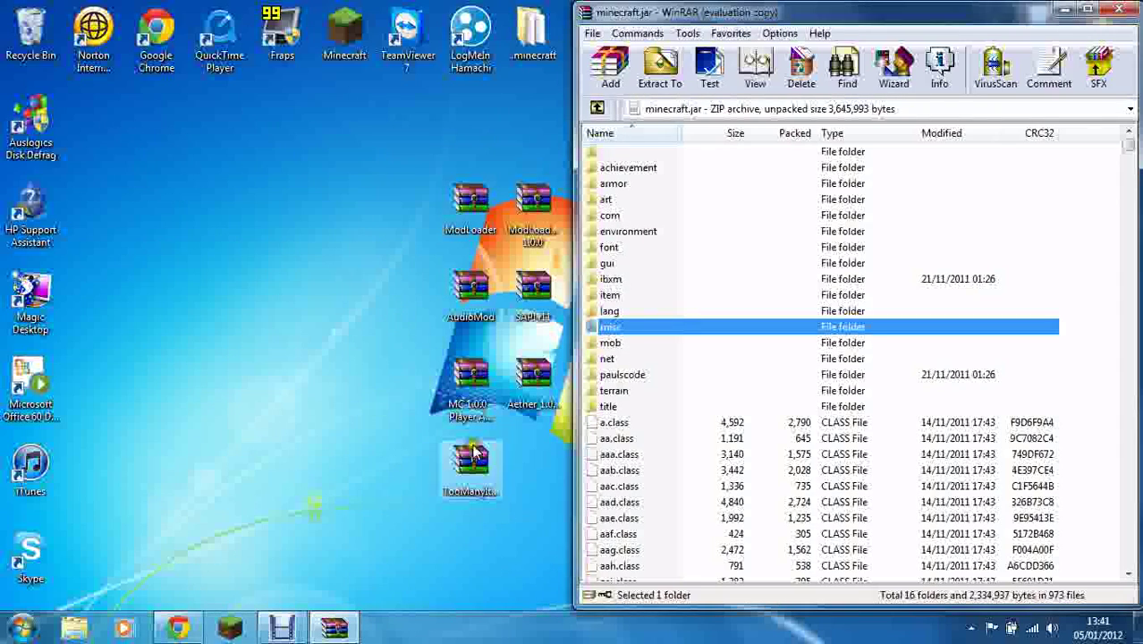
Add all files from TooManyItems2011_11_29.zip, including tmi.png, to minecraft.jar and close that mod archive.
double_click(486, 452)
left_click_drag(296, 132, 5, 136)
left_click_drag(135, 541, 669, 467)
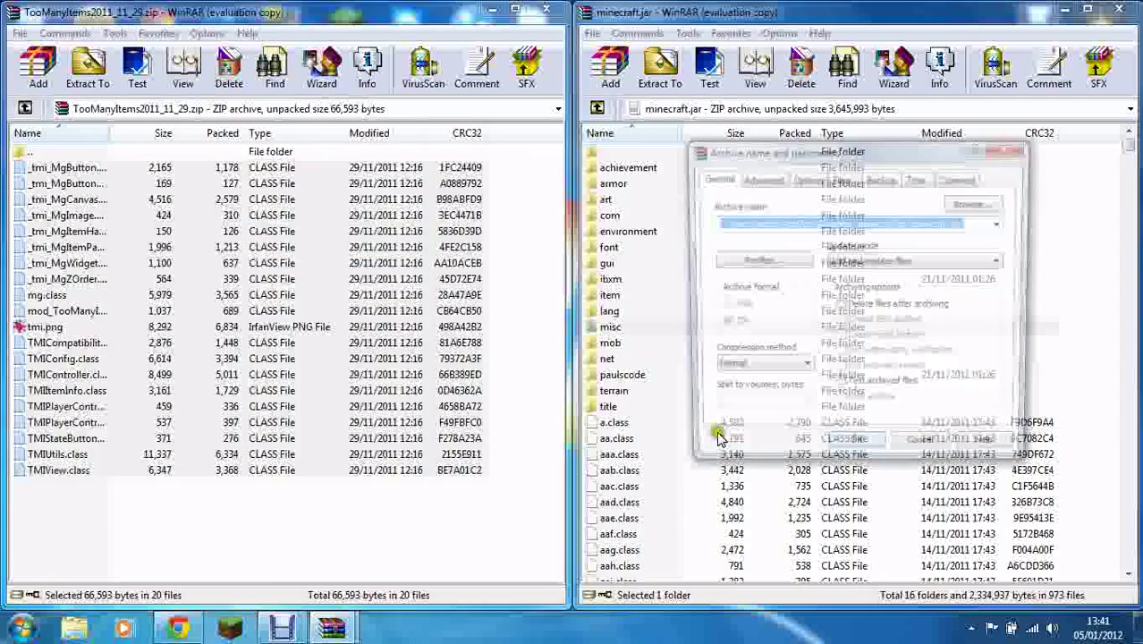
left_click(857, 451)
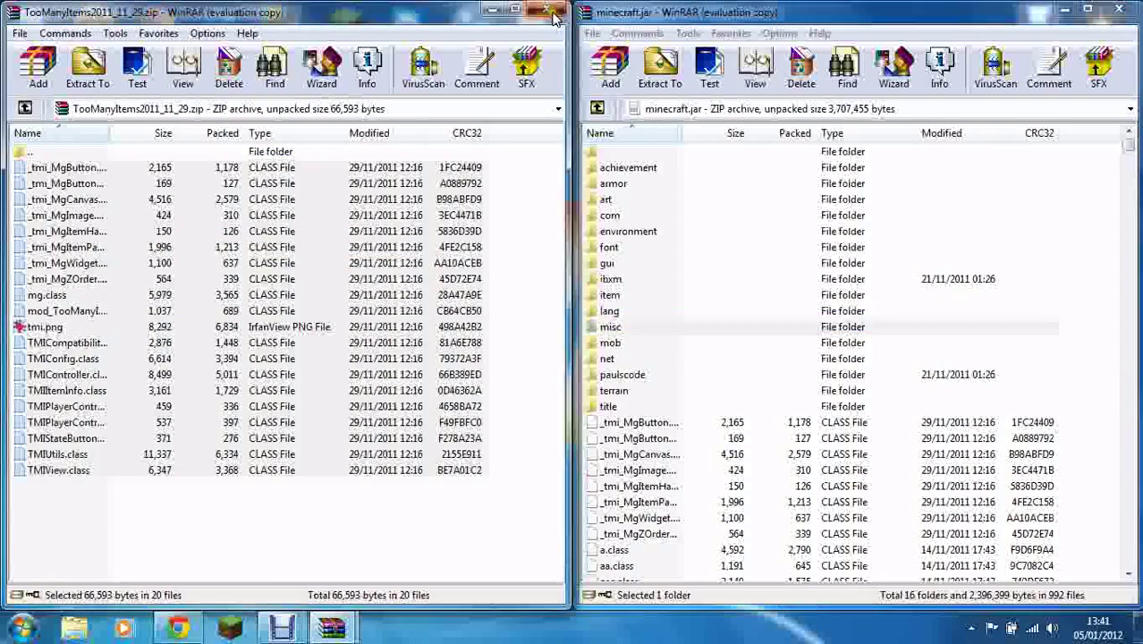
left_click(545, 10)
Open Aether_1.04_1_Final.zip beside minecraft.jar and transfer everything in its Jar folder into minecraft.jar.
double_click(533, 375)
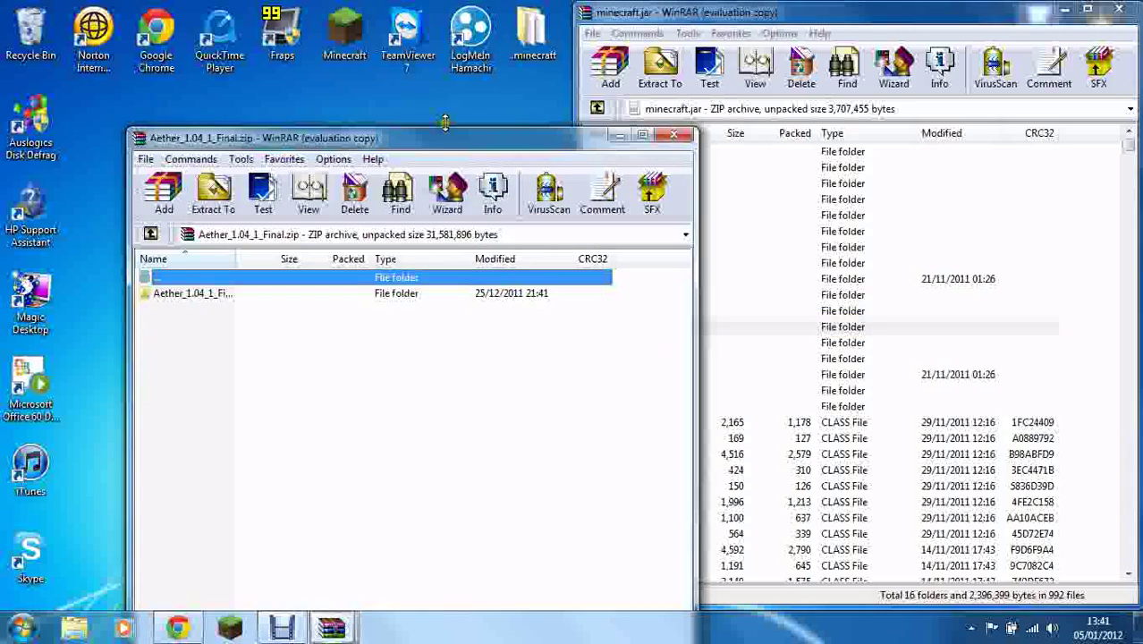
left_click_drag(434, 143, 2, 161)
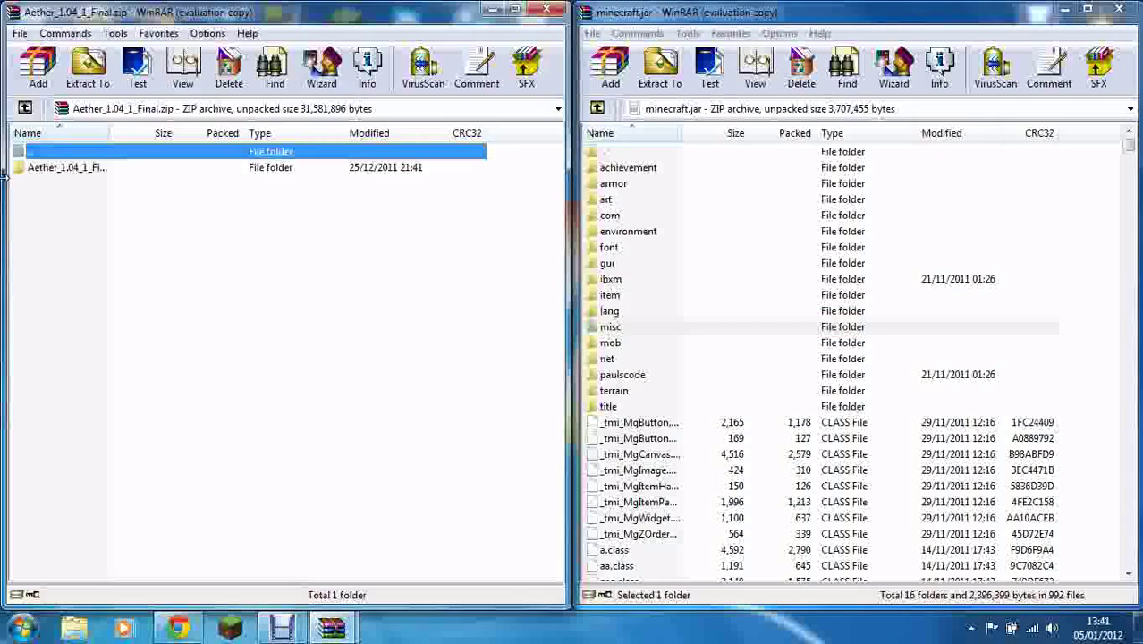
double_click(51, 169)
double_click(58, 170)
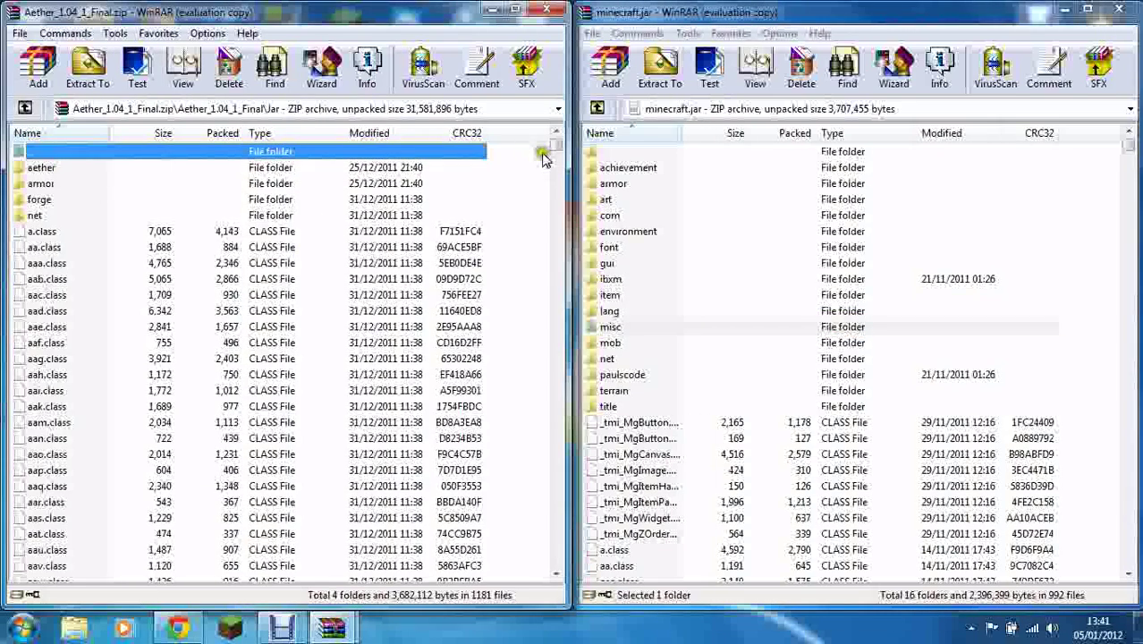
left_click_drag(531, 170, 138, 638)
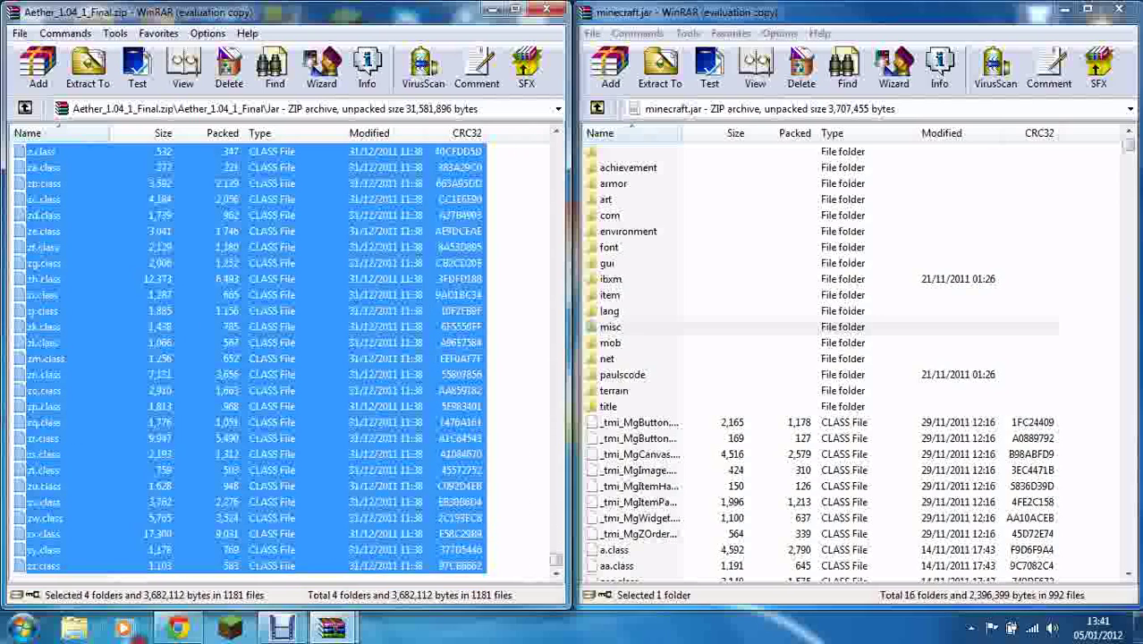
left_click_drag(34, 331, 707, 555)
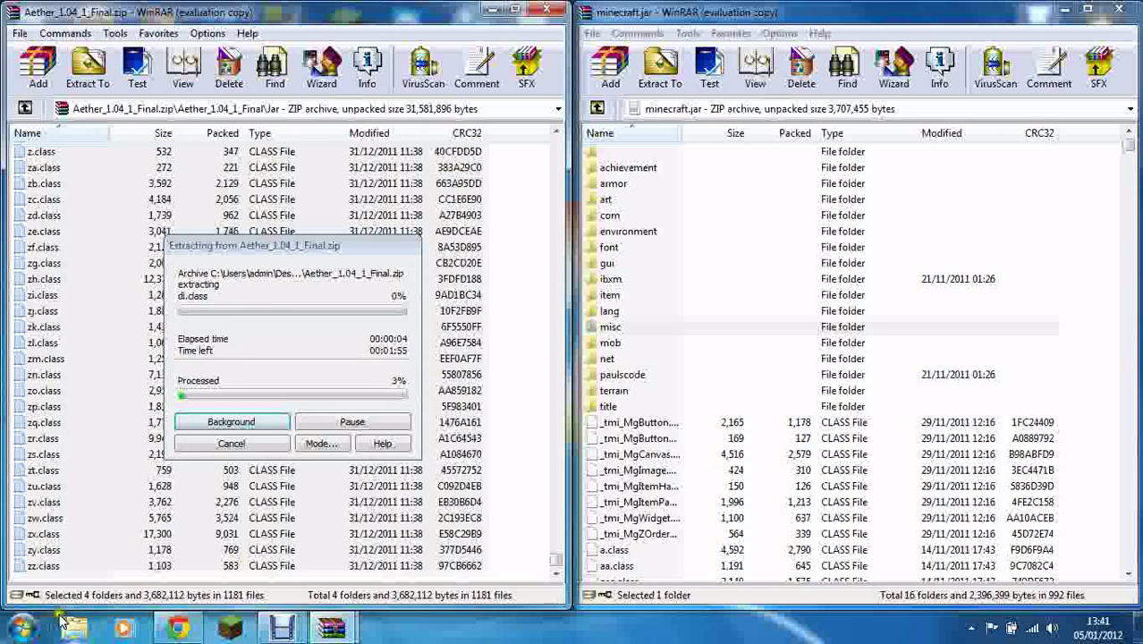
Open the .minecraft folder in AppData\Roaming through the Windows Run dialog while the Aether files extract.
left_click(335, 629)
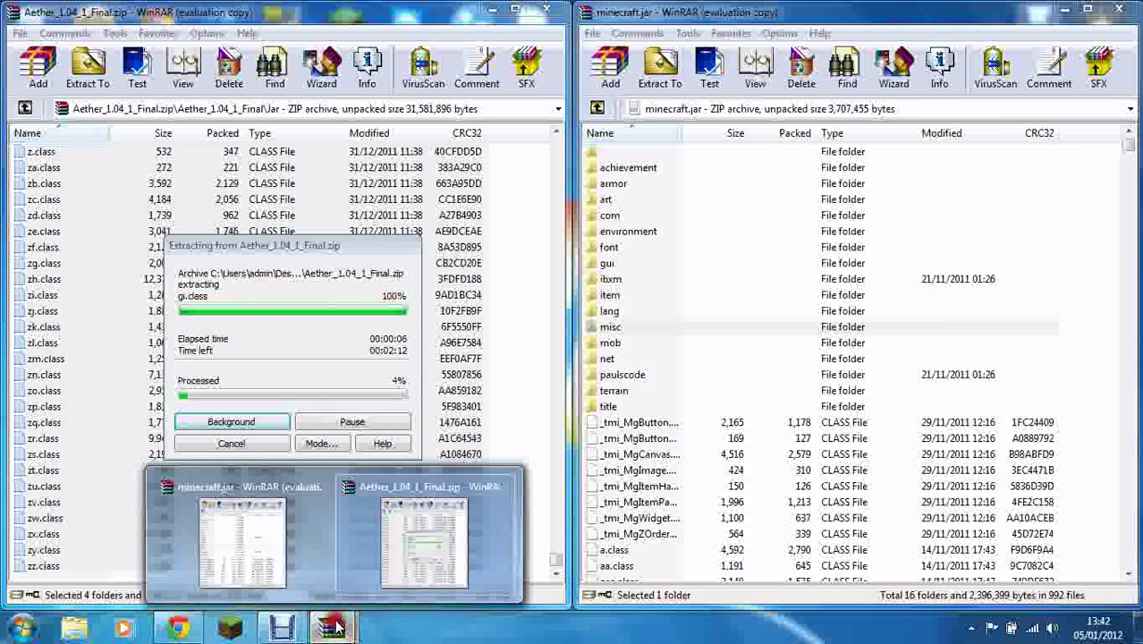
left_click(19, 630)
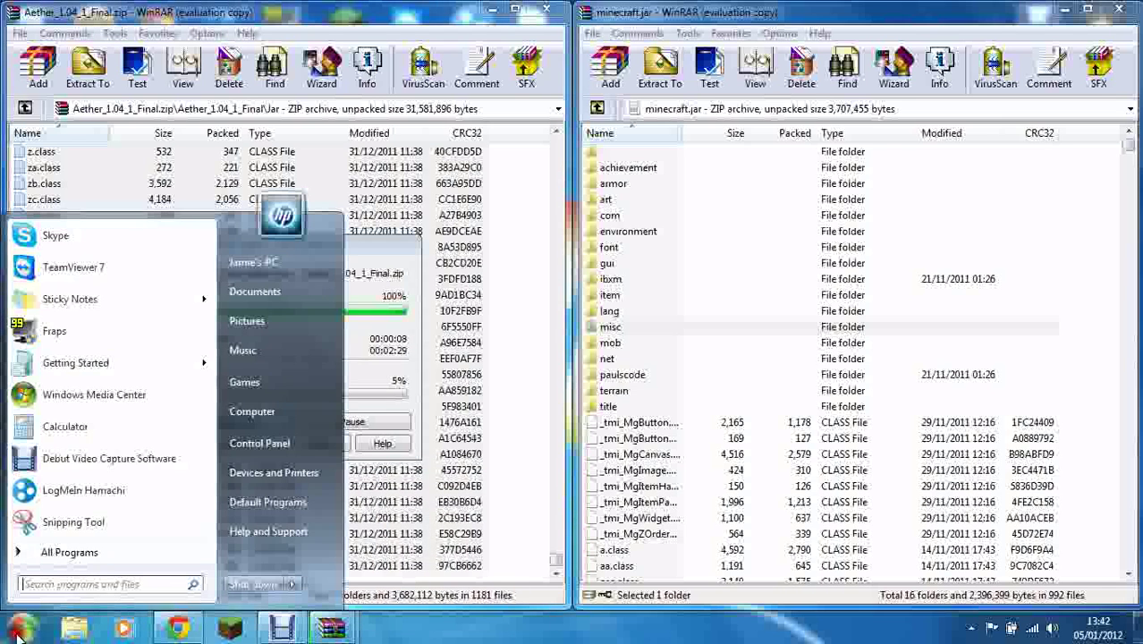
type("run")
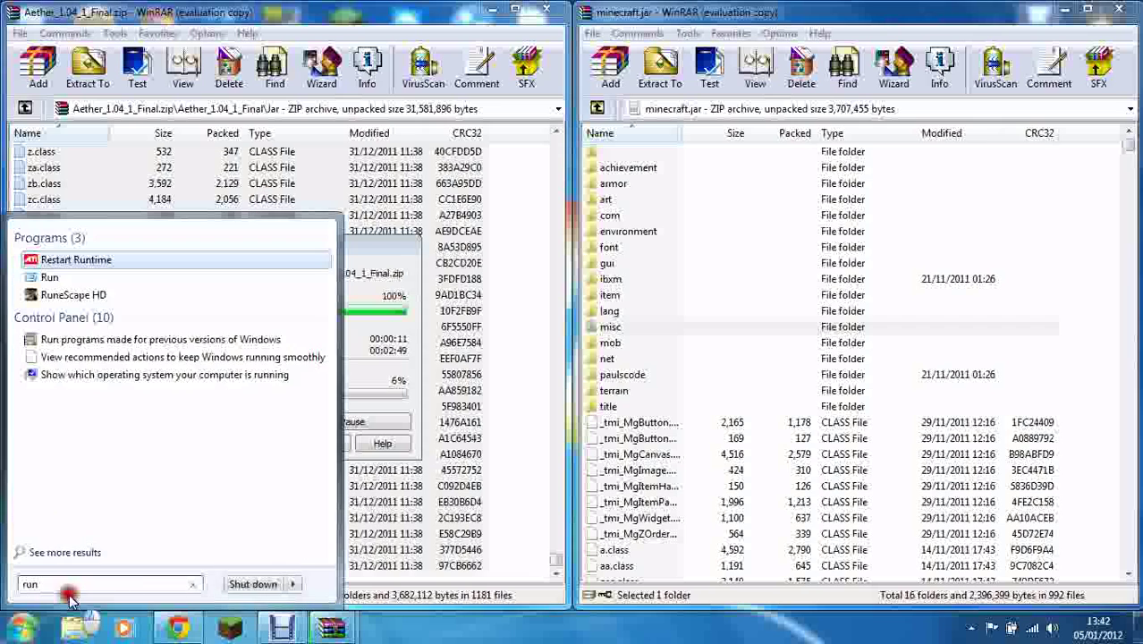
key("Return")
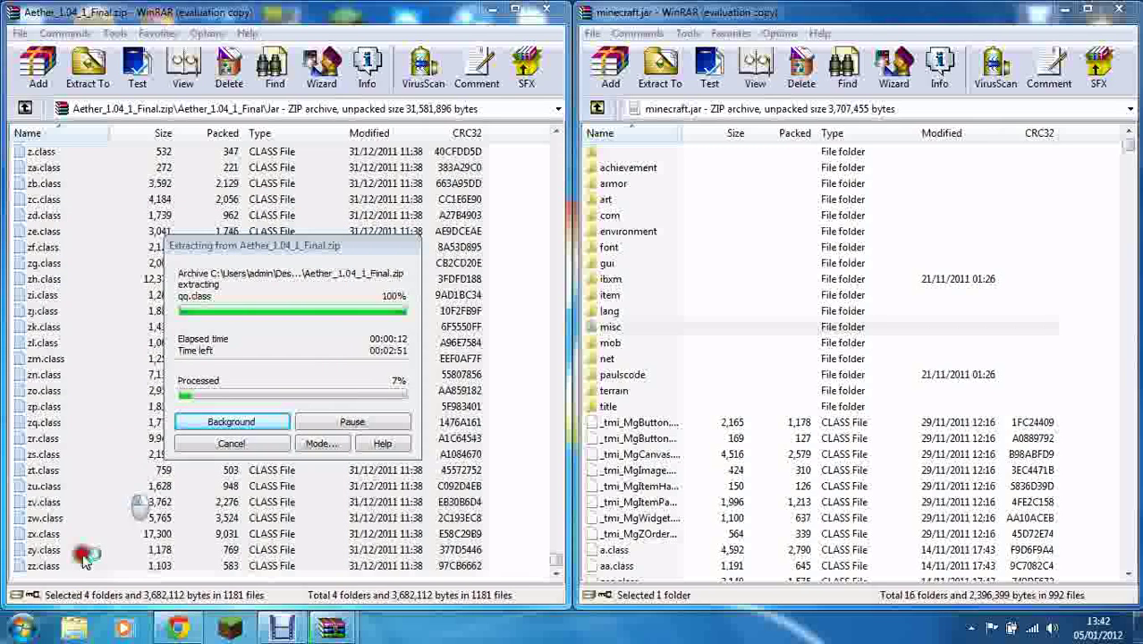
left_click(20, 630)
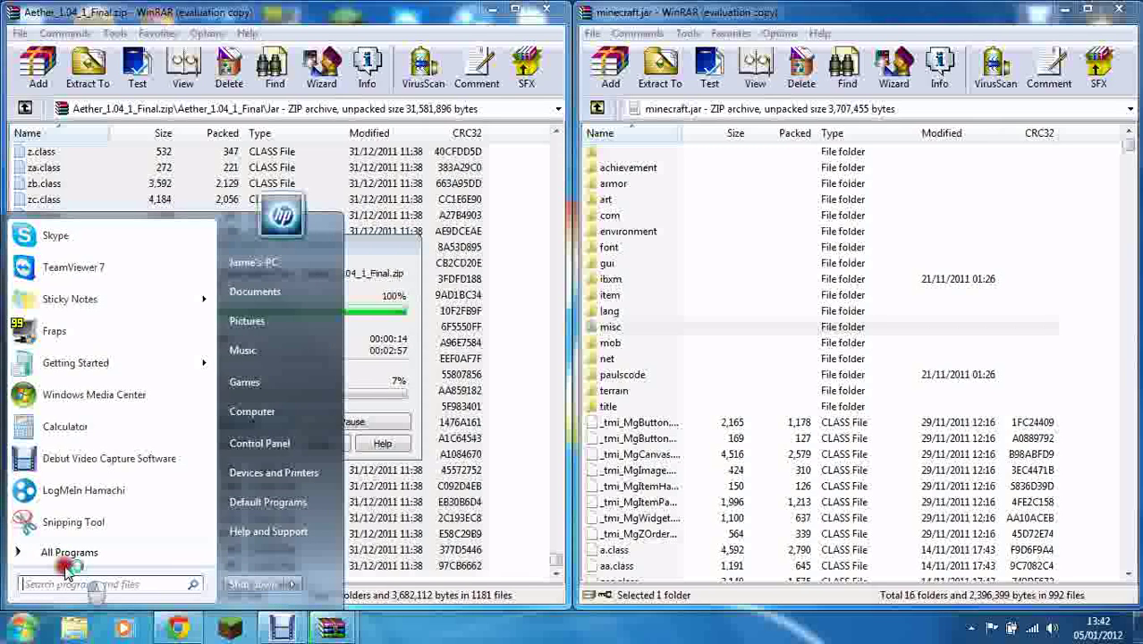
type("run")
key("Return")
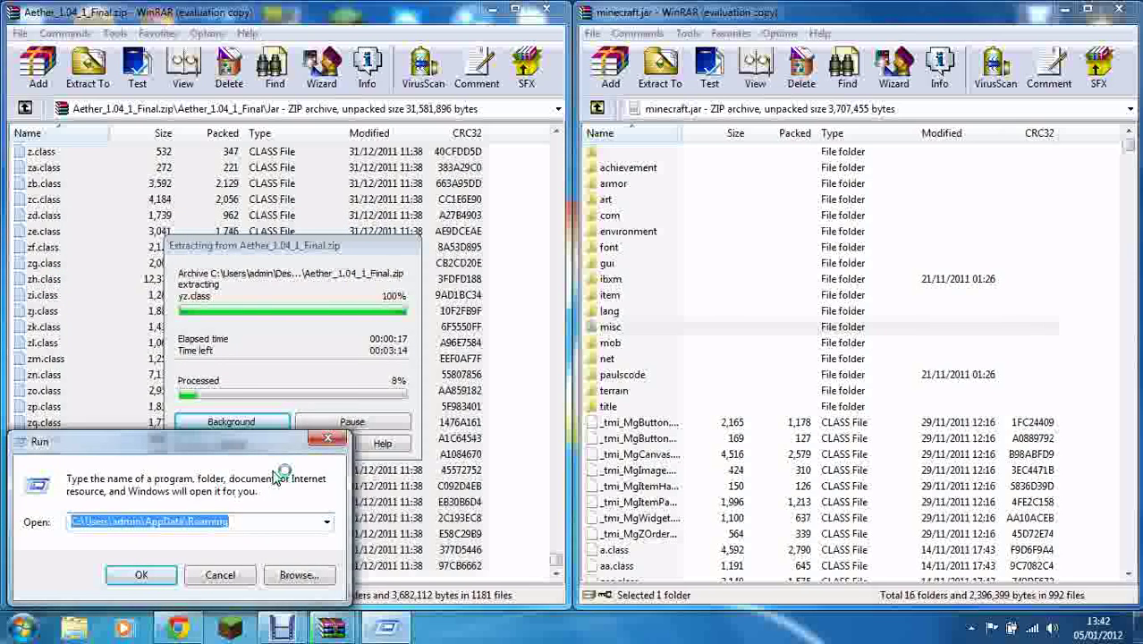
key("Return")
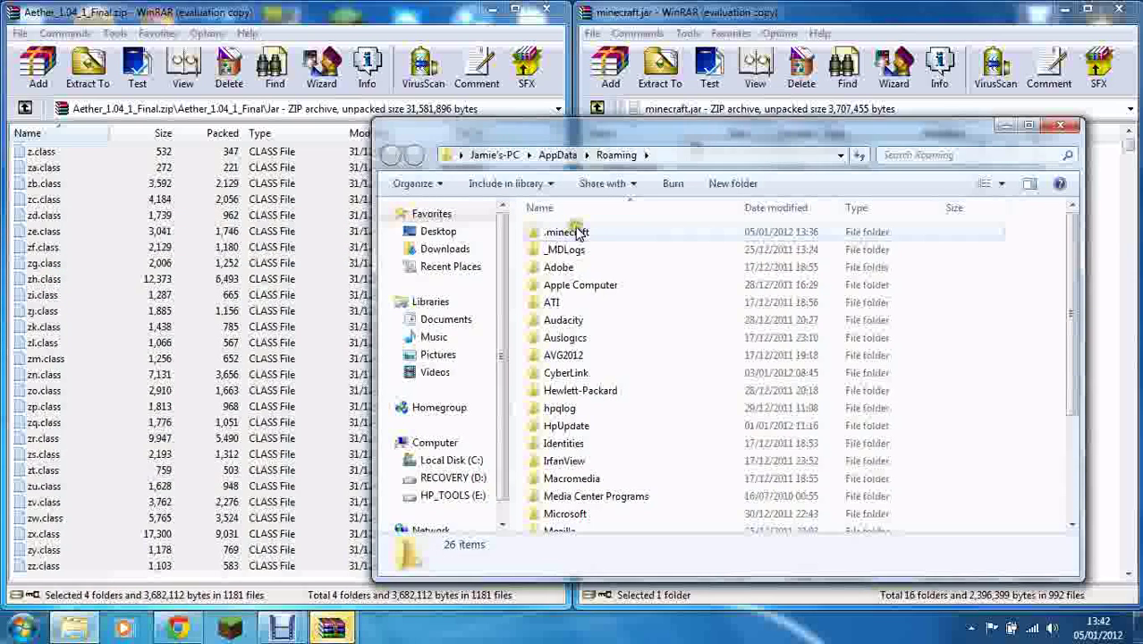
double_click(577, 232)
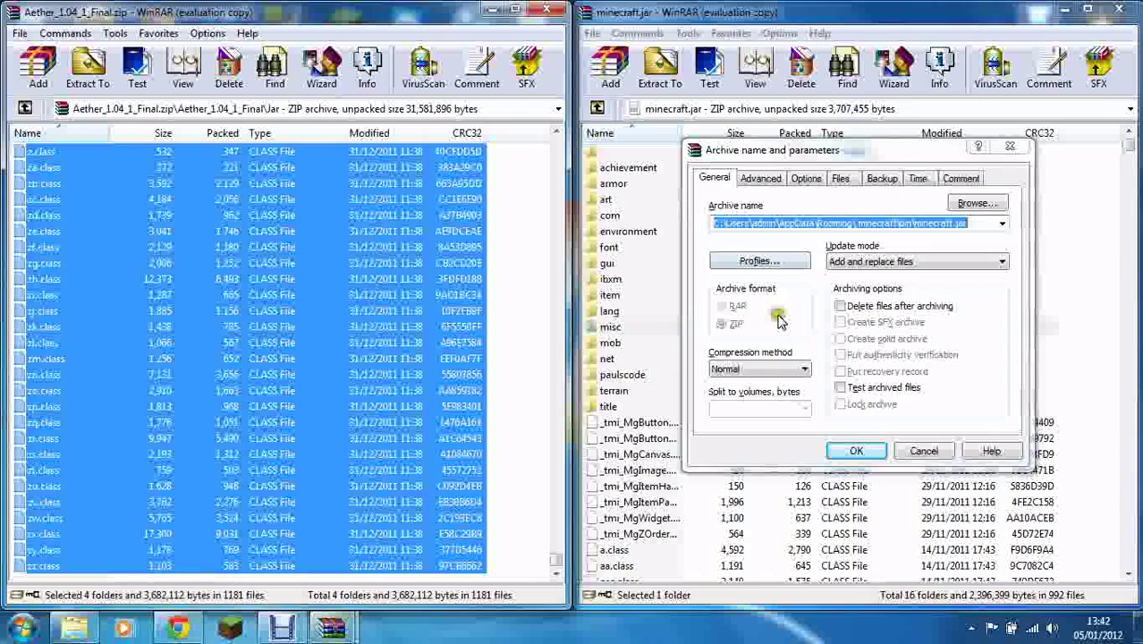
Confirm adding the Aether Jar files to minecraft.jar, return the Aether archive to its parent folder, and close minecraft.jar.
left_click(855, 452)
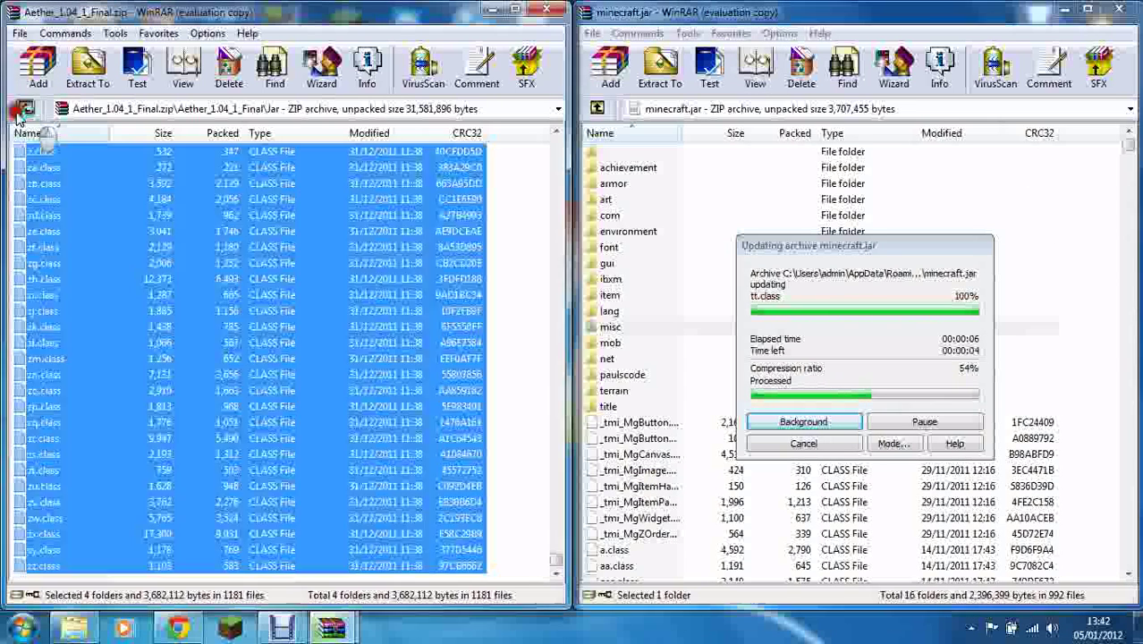
left_click(24, 108)
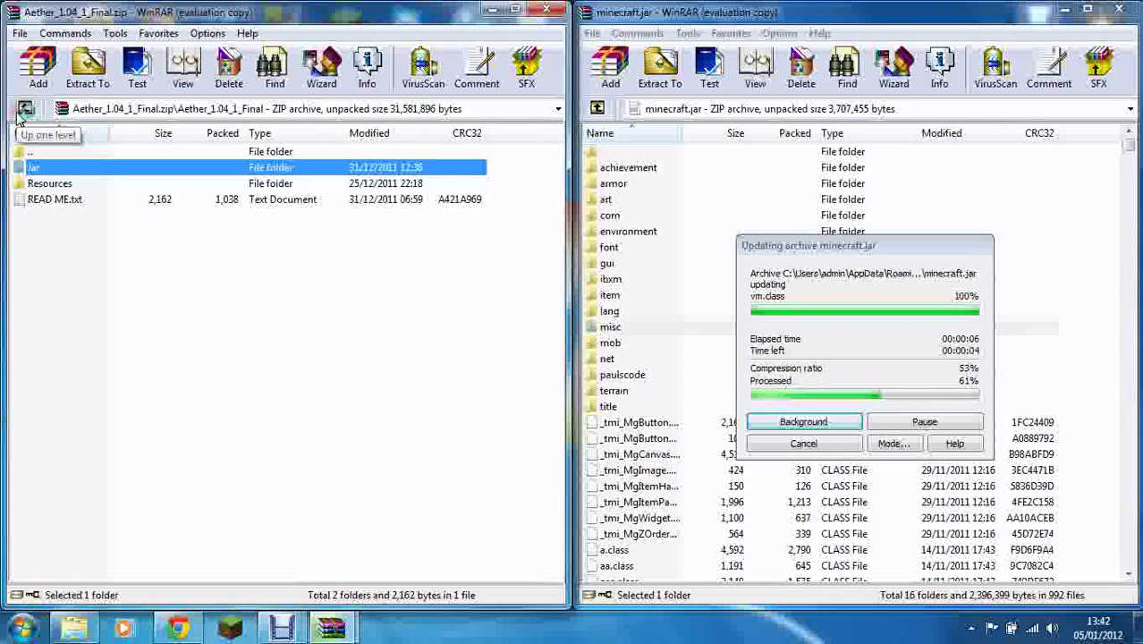
left_click(57, 185)
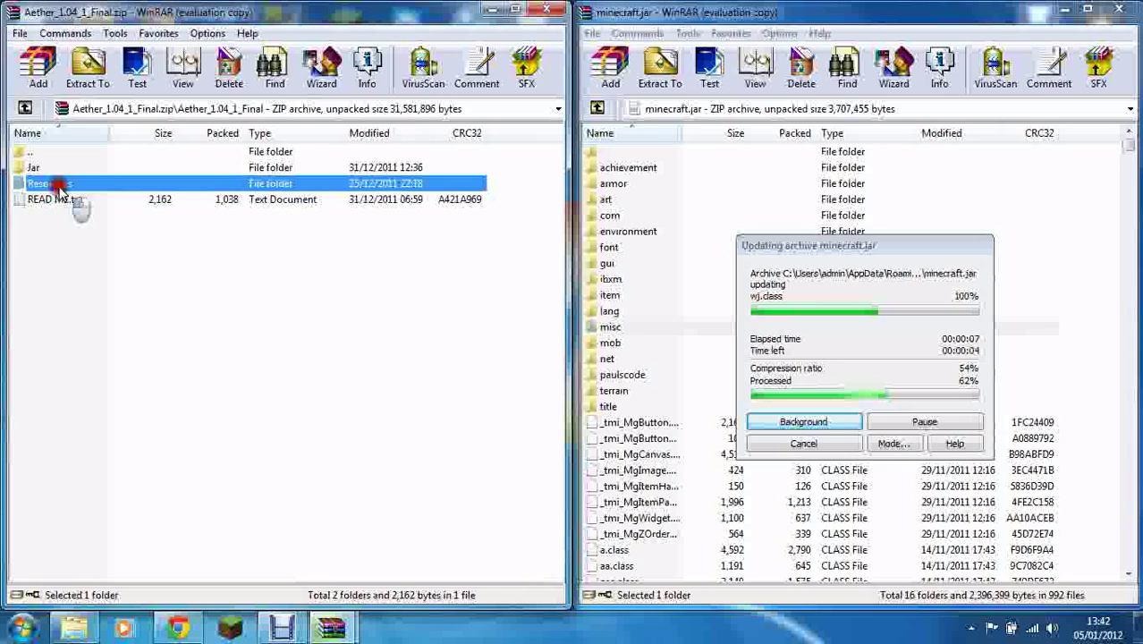
left_click_drag(59, 190, 821, 381)
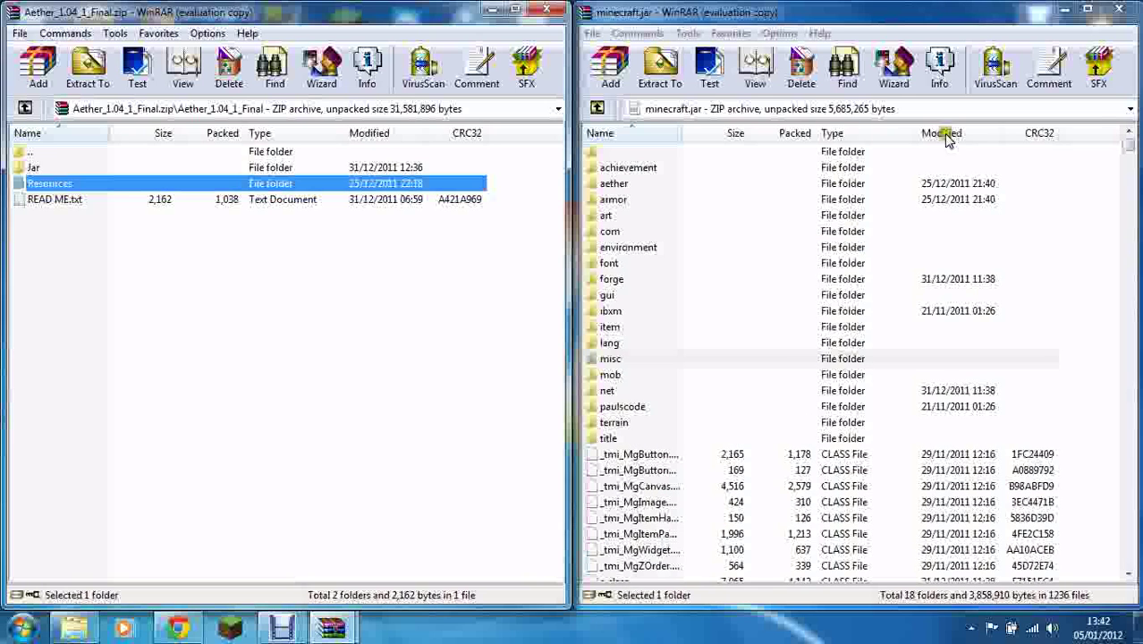
left_click(1125, 12)
Merge the Resources folder from Aether_1.04_1_Final.zip into the .minecraft folder's resources, then close both windows.
left_click_drag(240, 12, 812, 12)
left_click(74, 628)
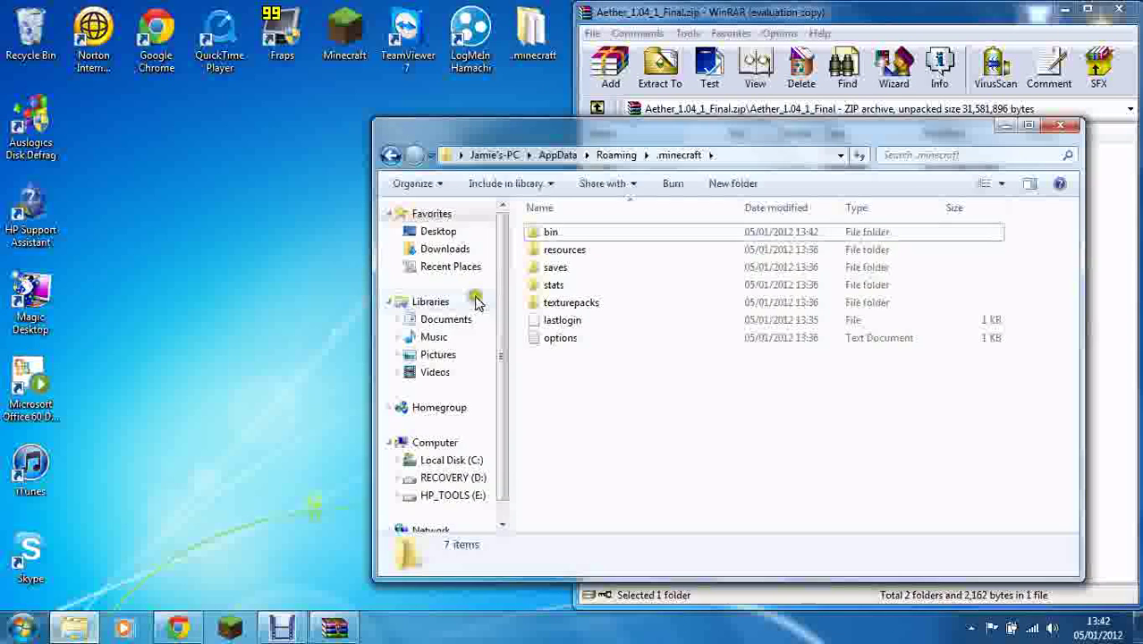
left_click_drag(511, 132, 310, 105)
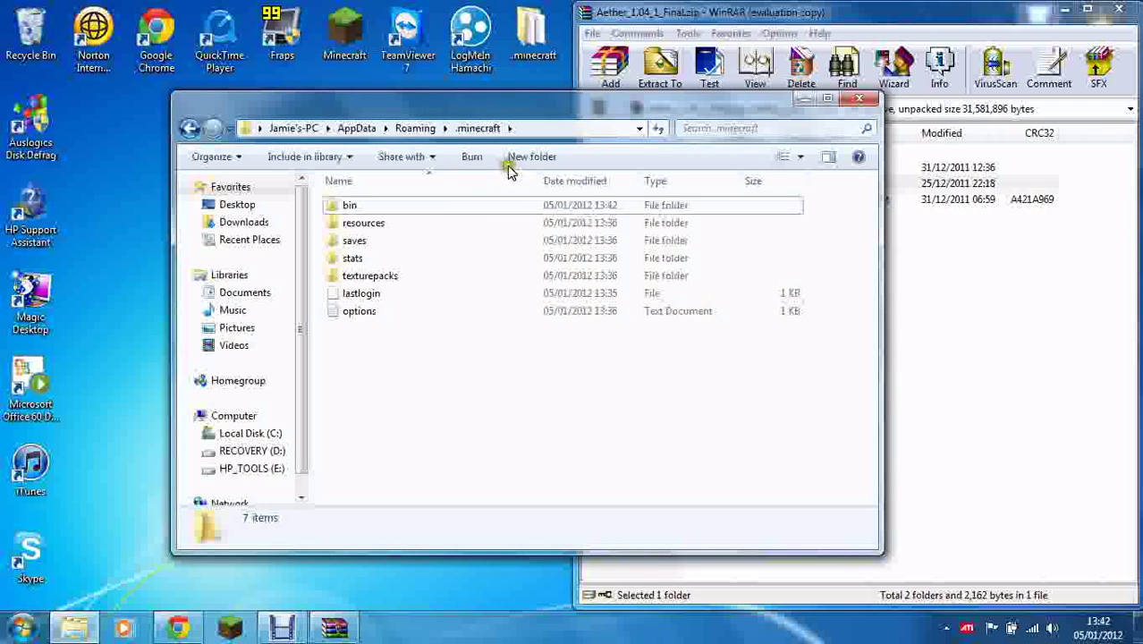
left_click(761, 13)
left_click_drag(619, 183, 355, 393)
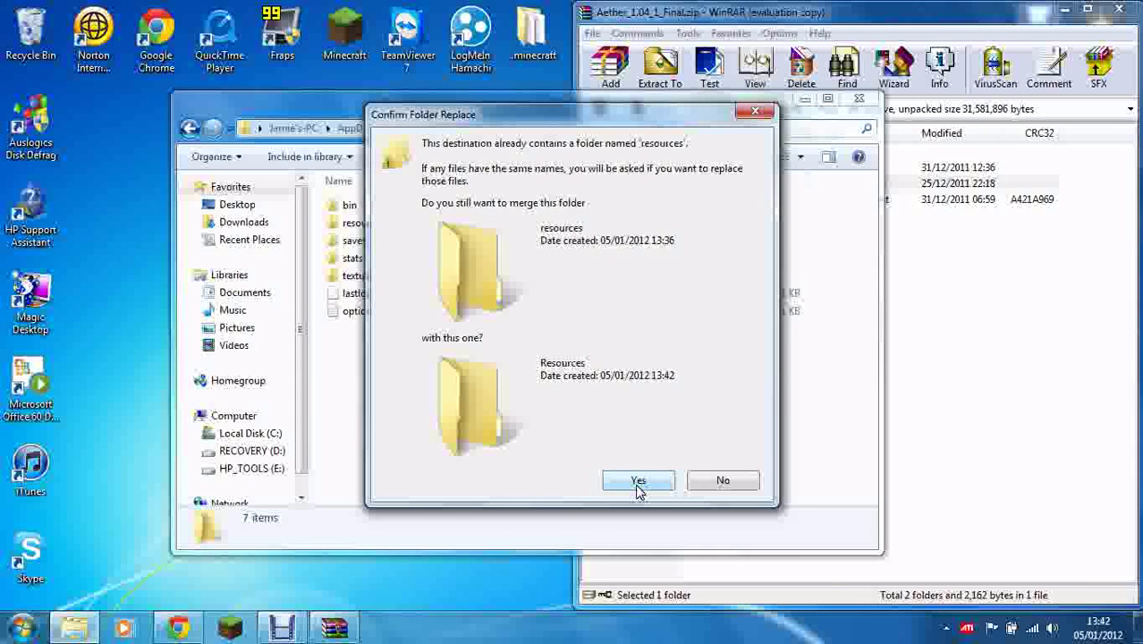
left_click(639, 483)
left_click(856, 106)
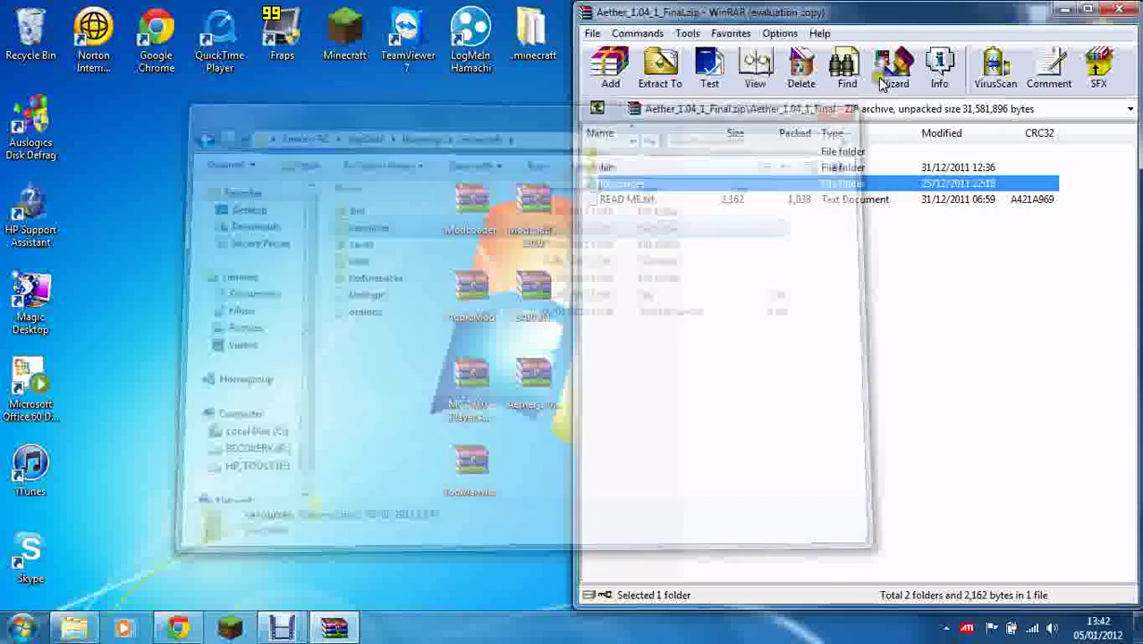
left_click(1119, 10)
Run Minecraft.exe from the desktop and log in with the remembered account.
double_click(355, 28)
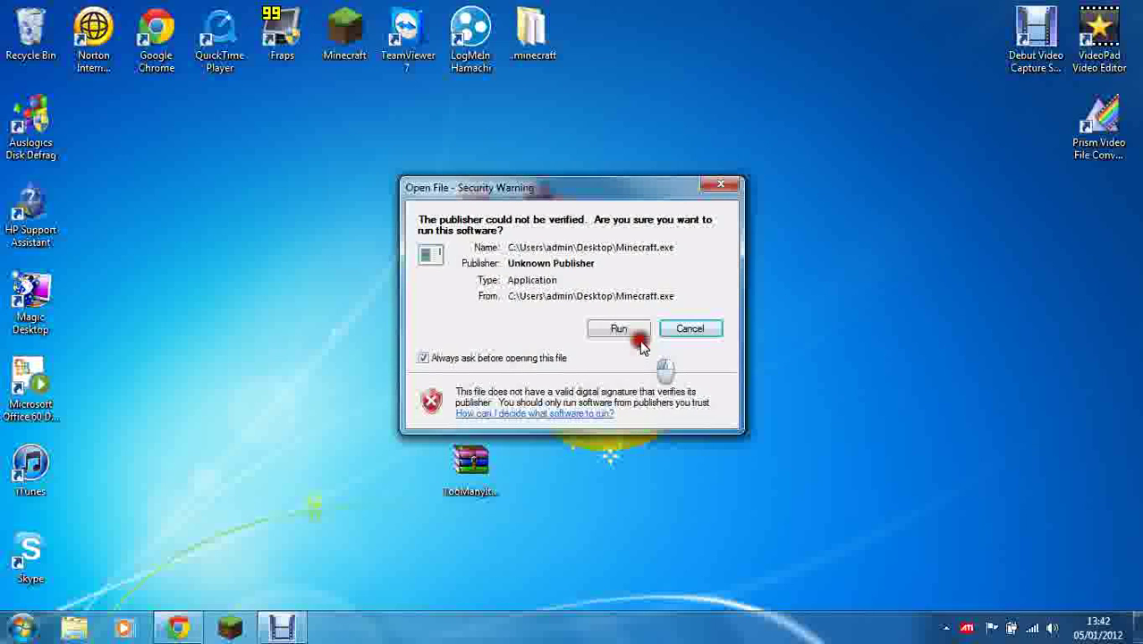
left_click(619, 330)
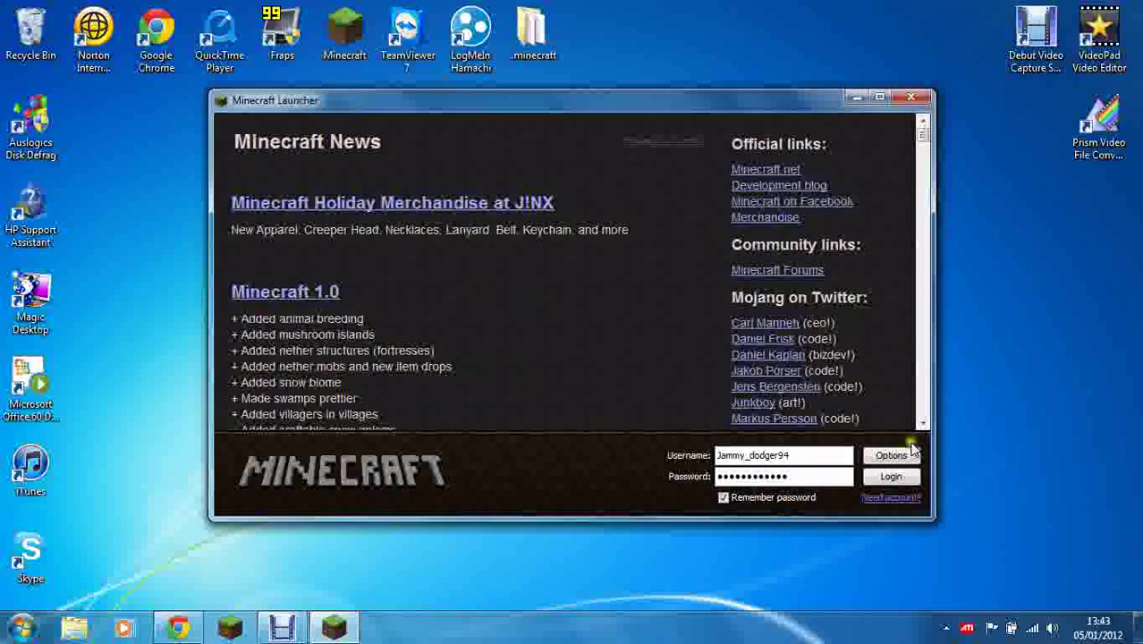
left_click(892, 477)
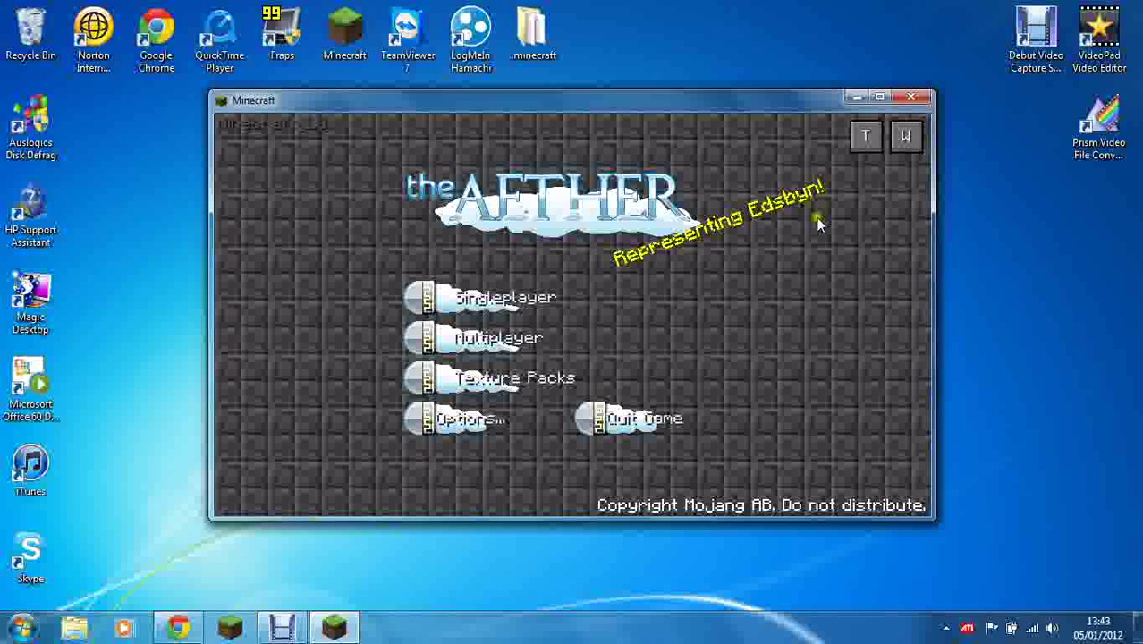
Toggle the title screen theme and create a Survival world named New World.
left_click(865, 136)
left_click(865, 136)
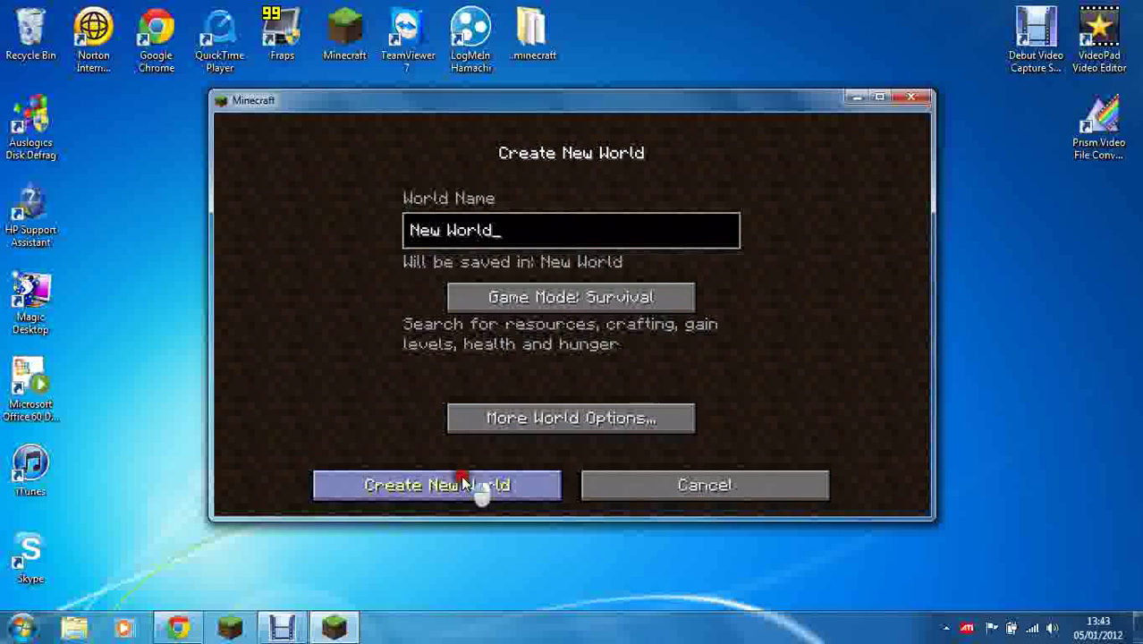
left_click(462, 477)
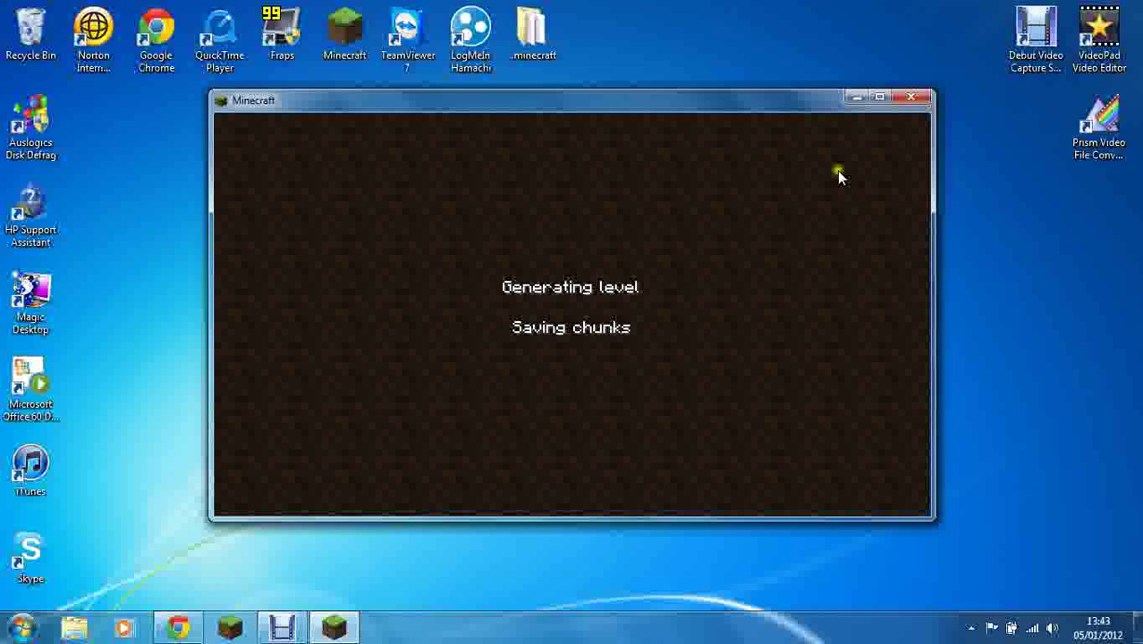
left_click_drag(482, 111, 438, 111)
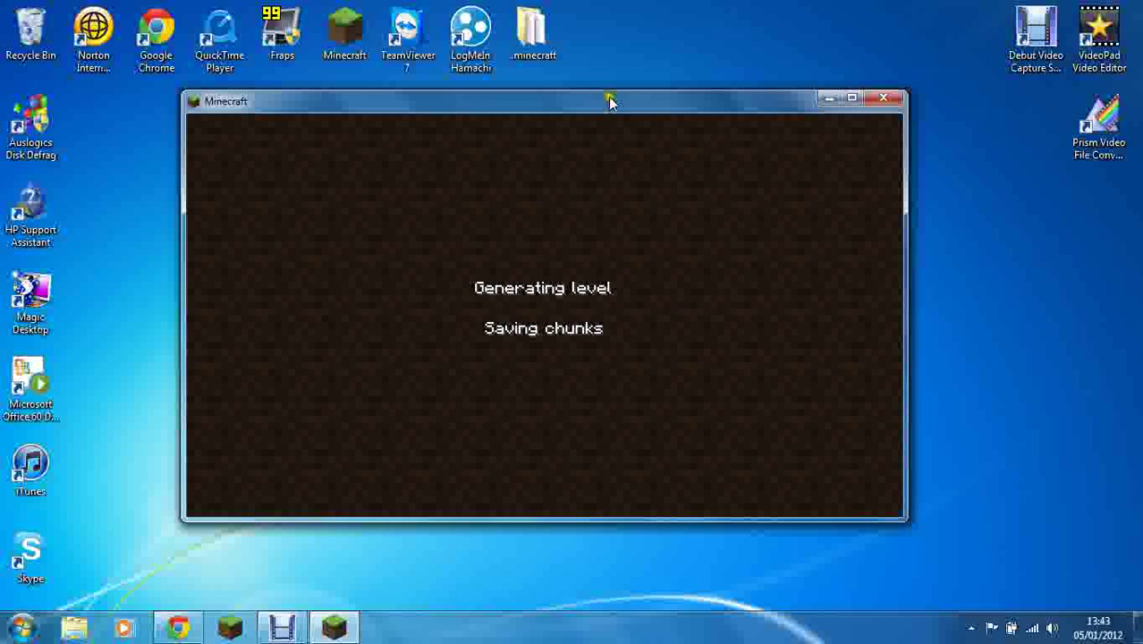
left_click_drag(602, 102, 707, 260)
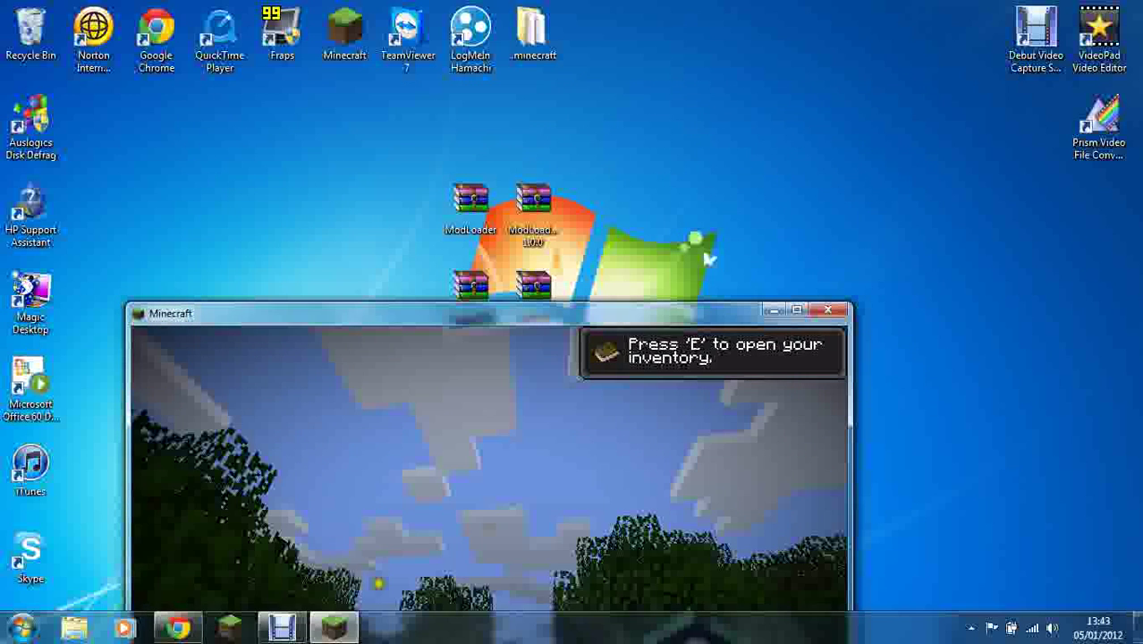
Pause the game, move its window fully into view, and set Graphics to Fast, Performance to Max FPS and Clouds to OFF.
key("Escape")
left_click_drag(502, 317, 514, 138)
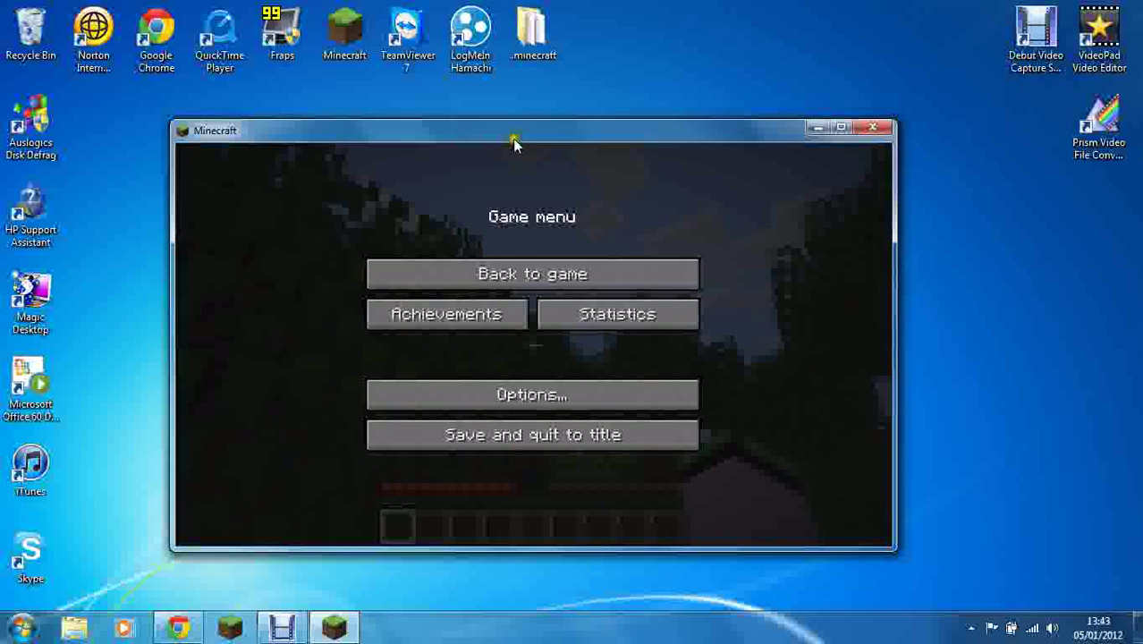
left_click(421, 227)
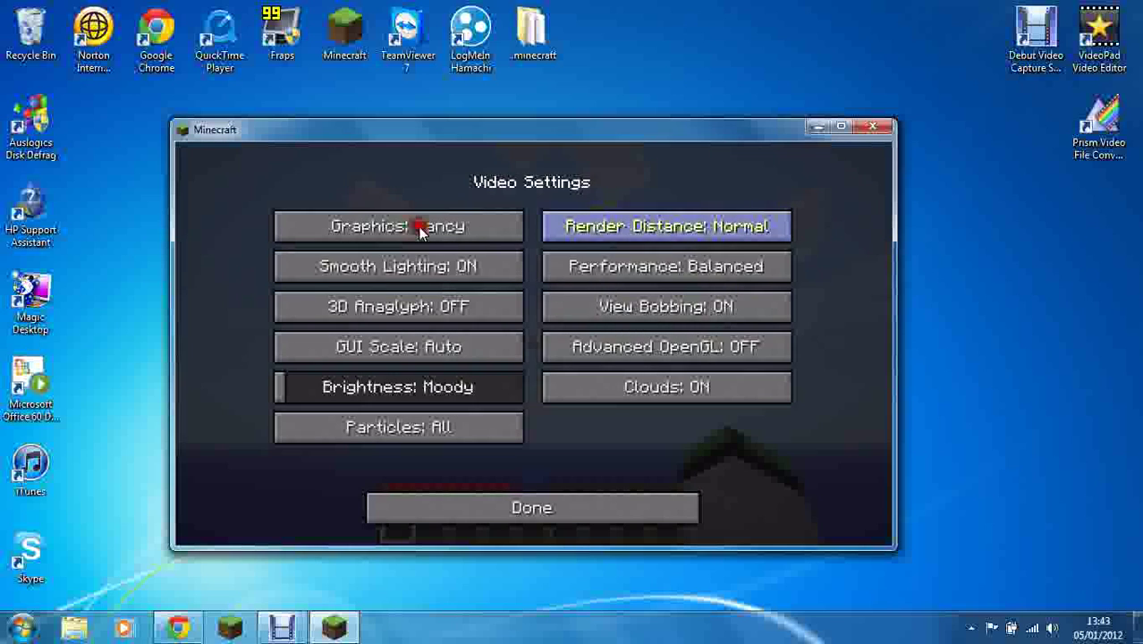
left_click(420, 227)
double_click(581, 269)
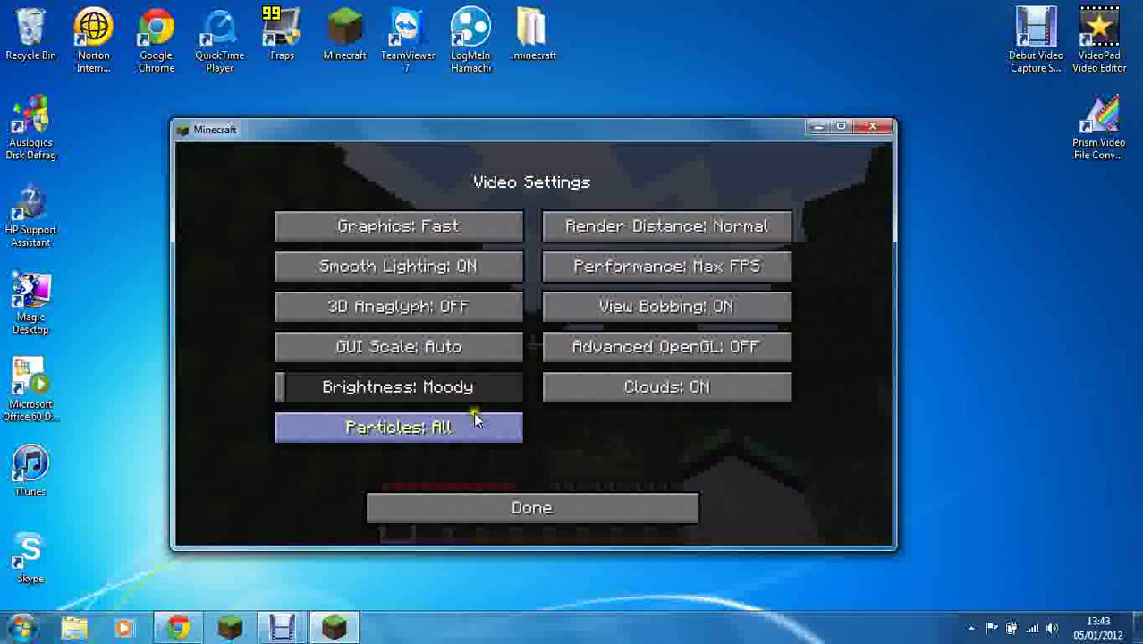
left_click(590, 384)
left_click(557, 510)
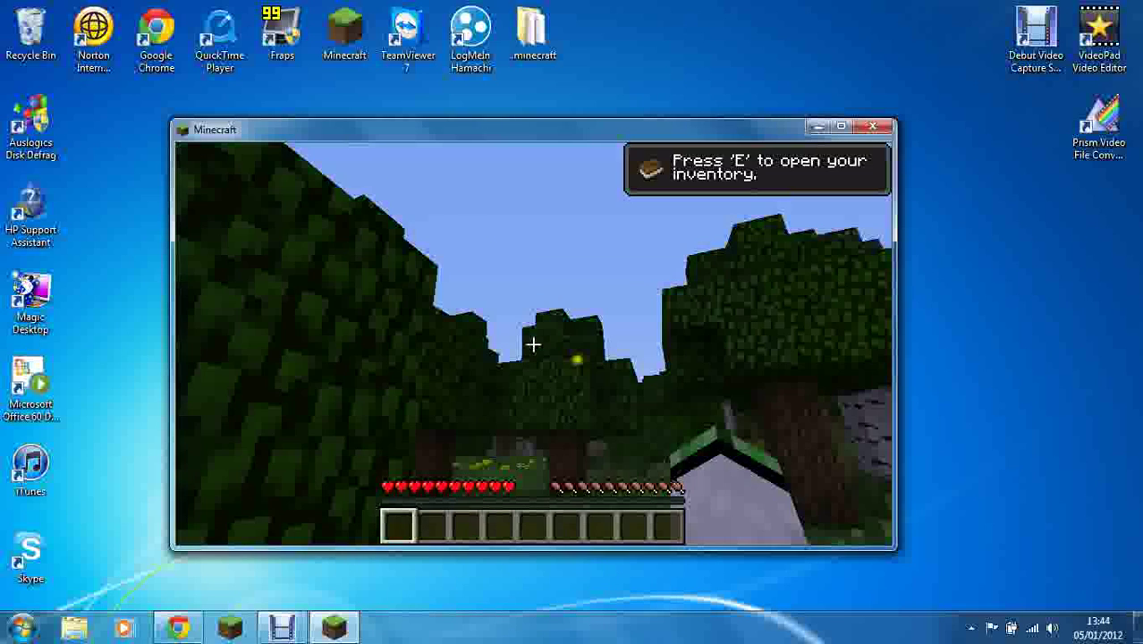
Open and close the player inventory repeatedly to compare the Aether equipment layout with the standard Crafting layout.
key("e")
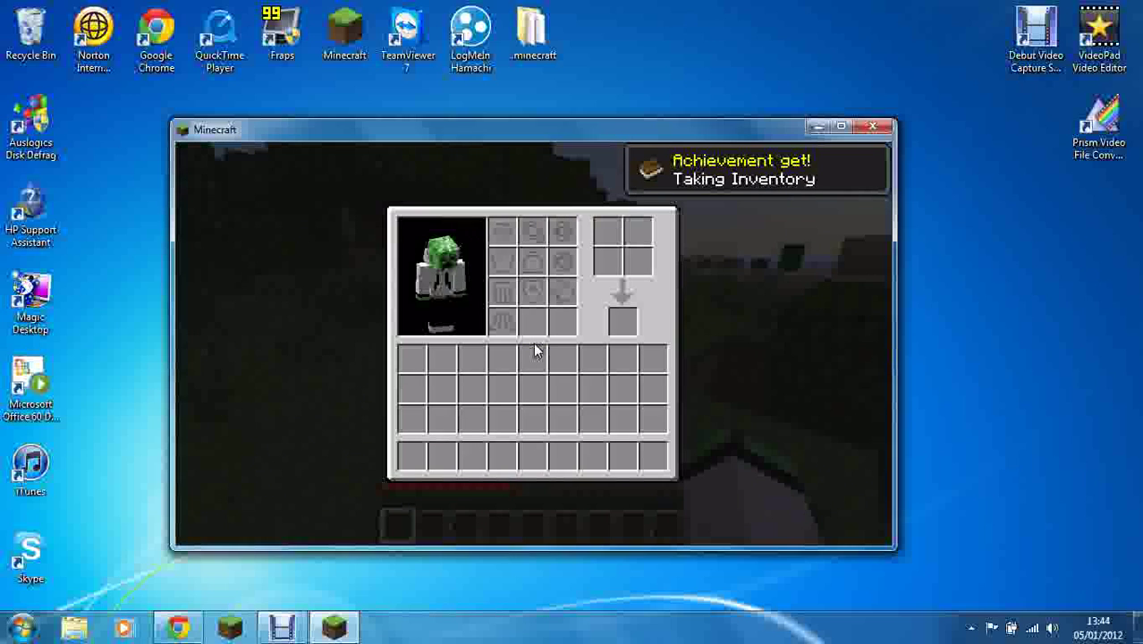
key("e")
key("e")
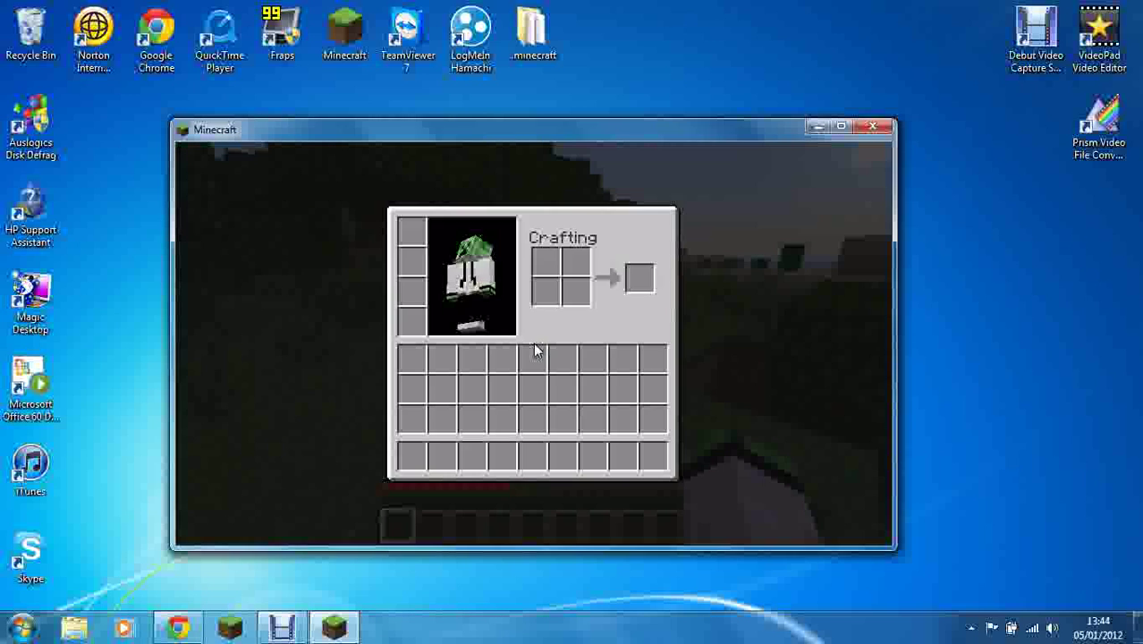
key("e")
key("e")
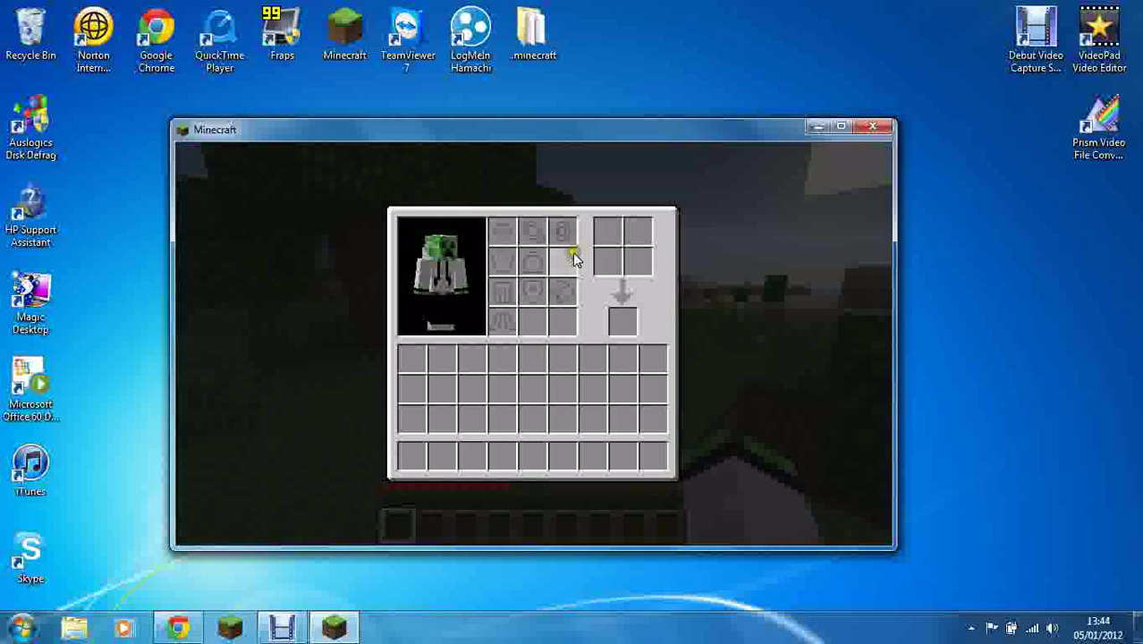
key("e")
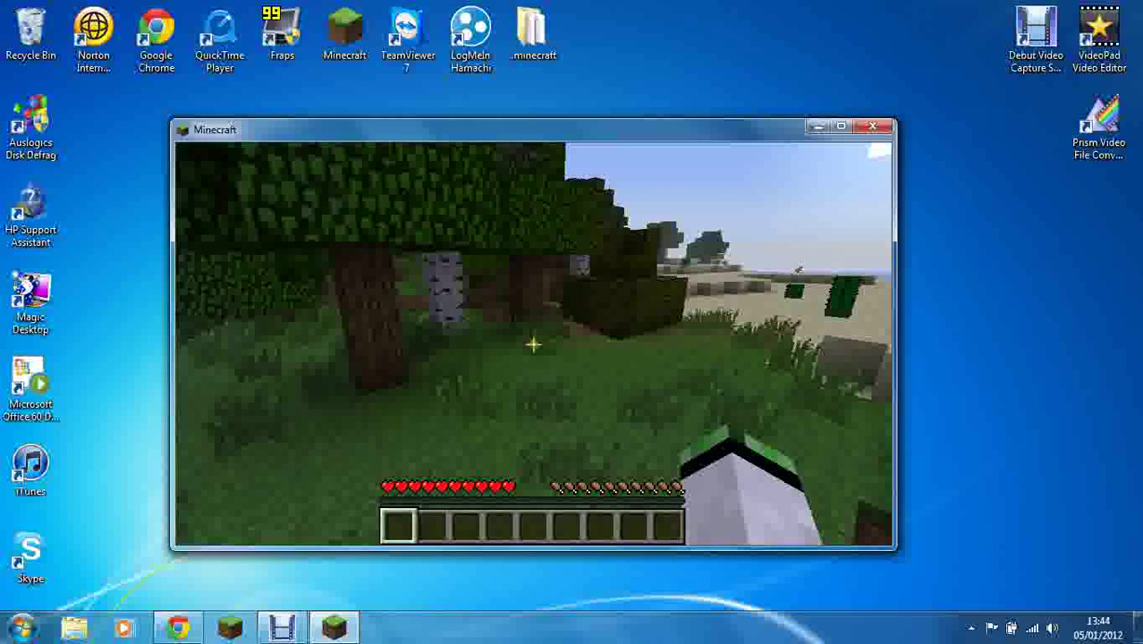
key("e")
key("e")
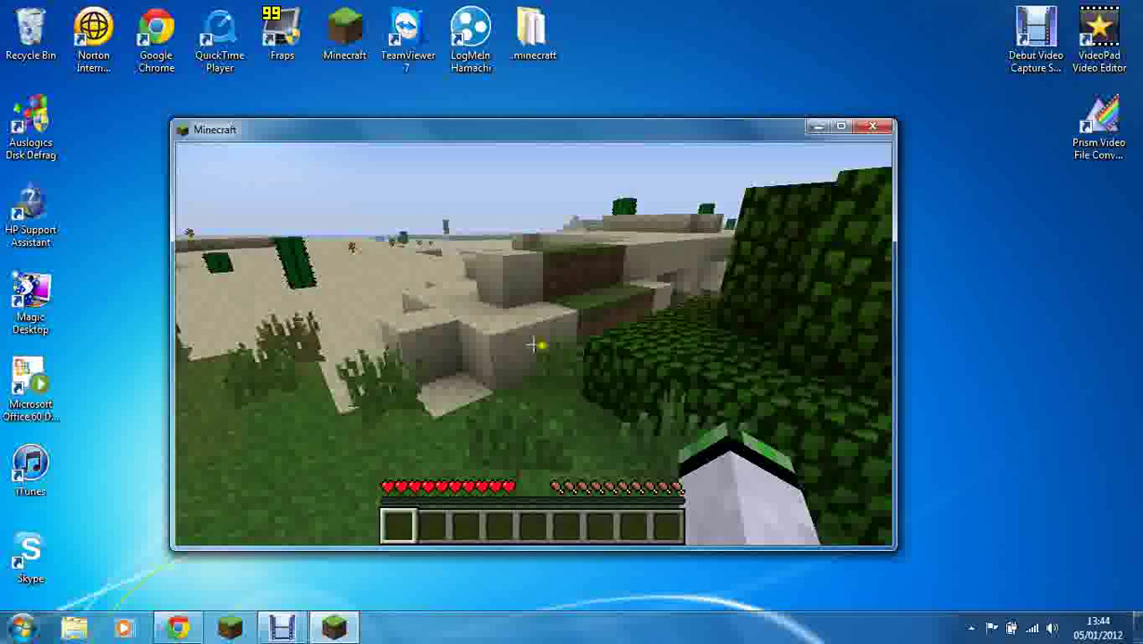
Walk from the grass onto the sand and across the desert among the cacti, and pause the game.
key("w")
key("space")
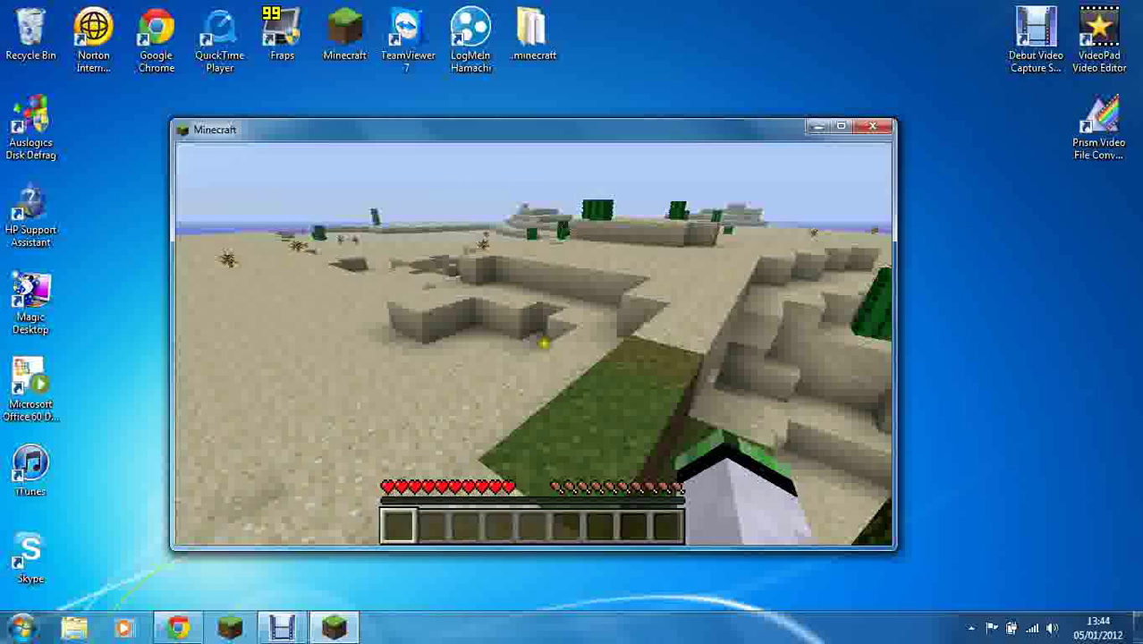
key("w")
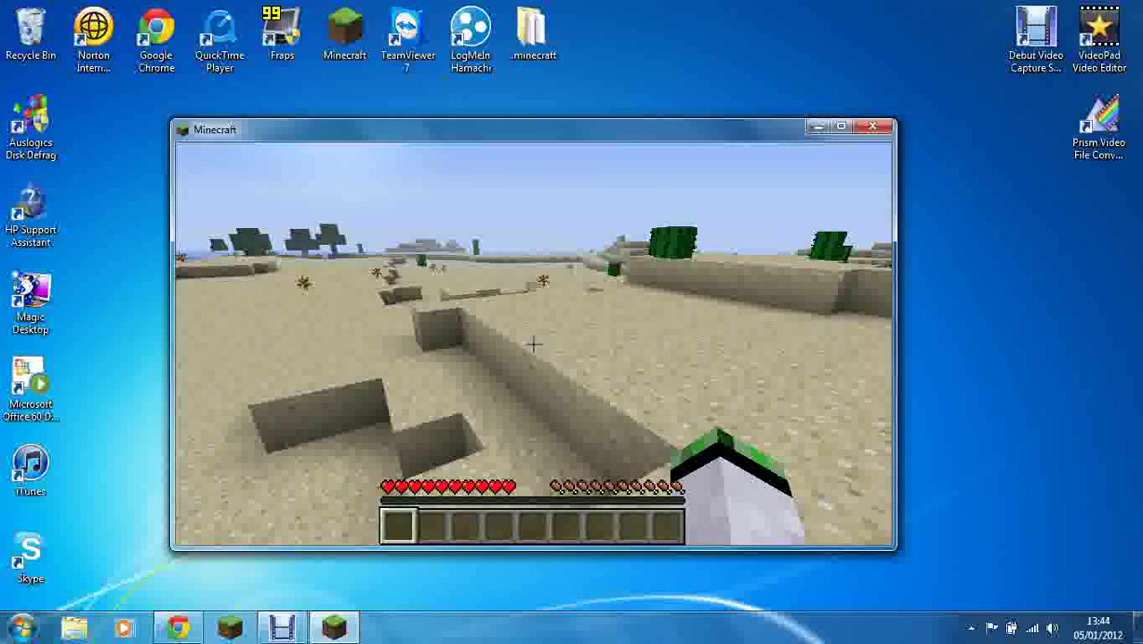
key("w")
key("w")
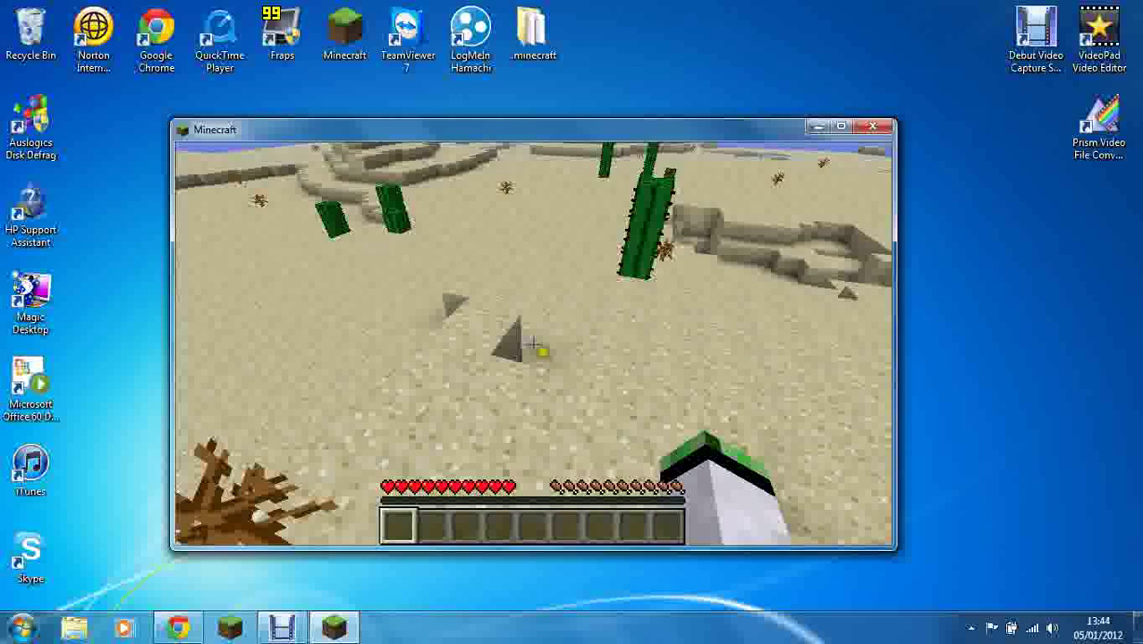
key("Escape")
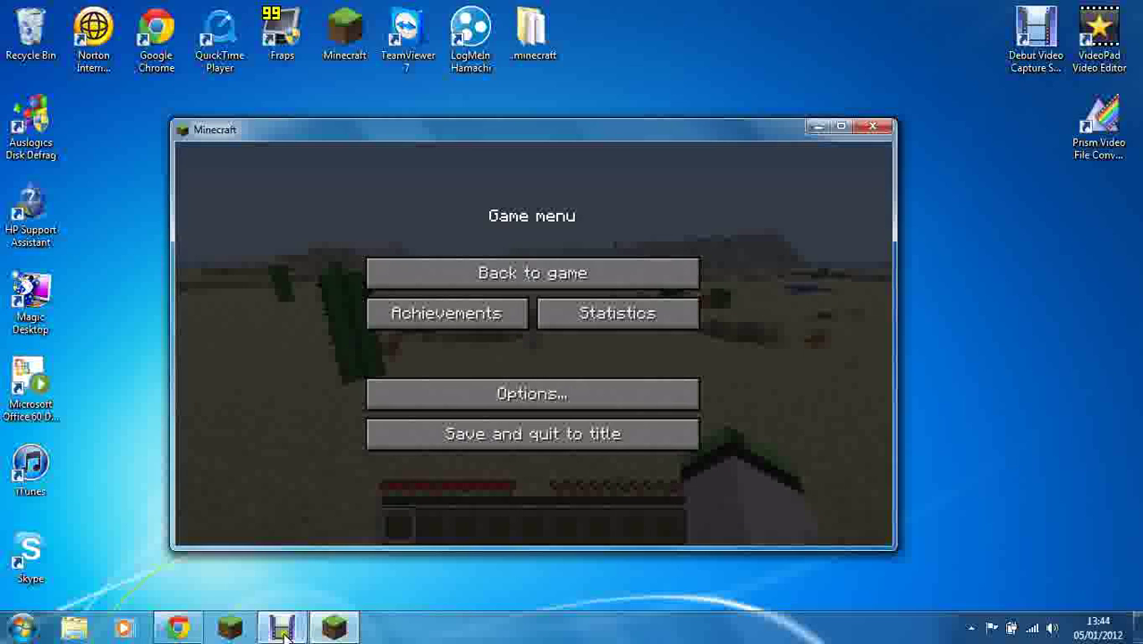